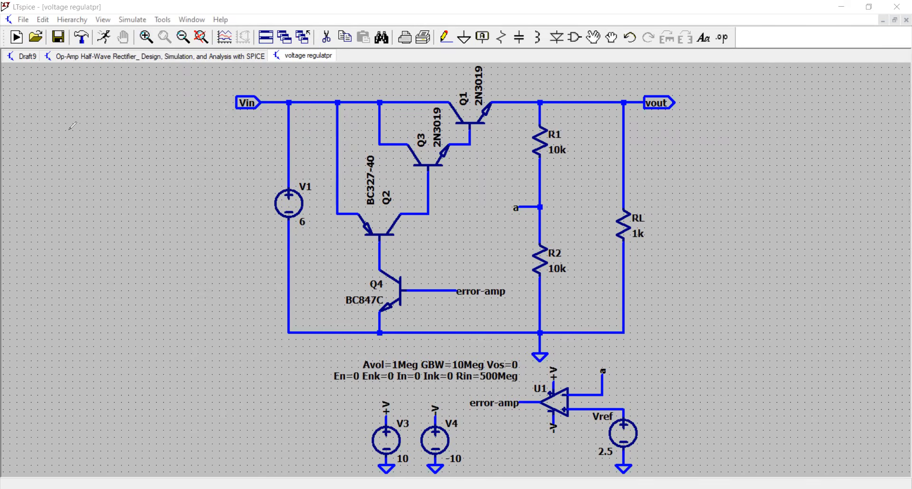
Step: Handwrite the note "Standard IC voltage regulator" in the empty area beside the schematic
drag(69, 114, 63, 122)
drag(75, 112, 76, 123)
drag(71, 117, 86, 122)
mouse_move(87, 117)
mouse_down()
mouse_move(127, 110)
mouse_move(153, 124)
mouse_up()
drag(58, 138, 164, 138)
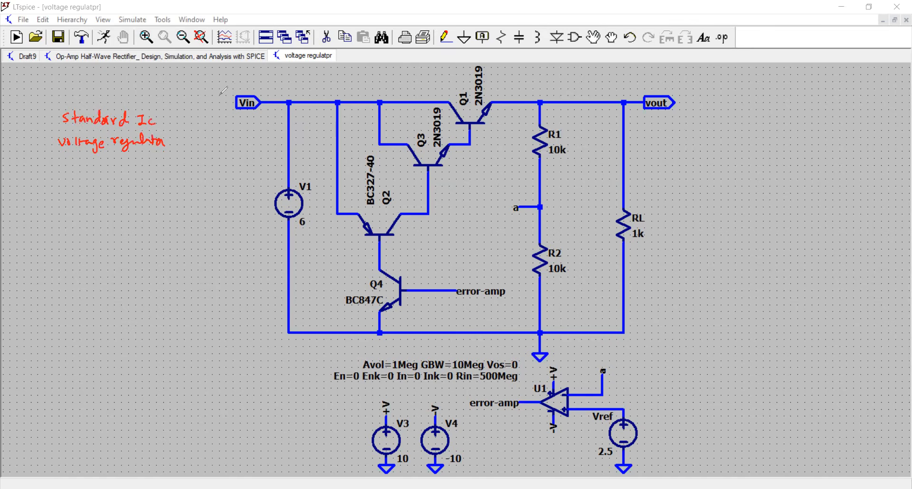
Step: Mark the Vin port and source V1 in red and handwrite "unregulated voltage source" beside V1
drag(231, 106, 253, 89)
drag(305, 195, 312, 194)
drag(301, 228, 307, 228)
mouse_move(210, 218)
mouse_down()
mouse_move(268, 190)
mouse_move(232, 220)
mouse_move(260, 210)
mouse_move(234, 239)
mouse_move(268, 228)
mouse_up()
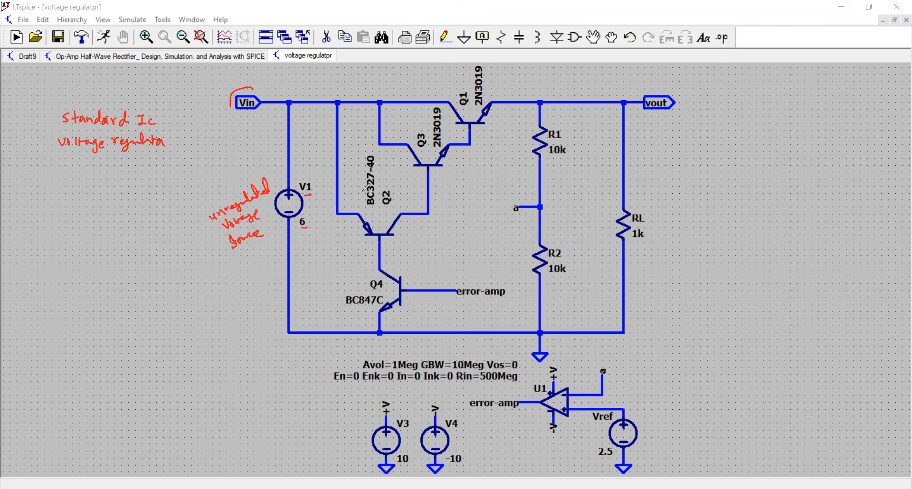
Step: Draw a dashed red loop around transistors Q1 and Q3 and label it "Power transistor"
click(380, 87)
click(376, 91)
click(366, 108)
mouse_move(372, 98)
mouse_down()
mouse_move(384, 145)
mouse_move(440, 174)
mouse_up()
click(476, 165)
drag(483, 156, 497, 130)
click(507, 105)
drag(508, 98, 507, 95)
click(397, 79)
click(448, 75)
drag(407, 75, 468, 76)
mouse_move(482, 81)
mouse_down()
mouse_move(509, 98)
mouse_move(502, 73)
mouse_move(581, 75)
mouse_up()
Step: Draw load current arrows on the output line and the RL branch, label the current IL, and write "IL = 1A"
drag(521, 96, 556, 97)
drag(551, 93, 570, 95)
drag(574, 90, 581, 96)
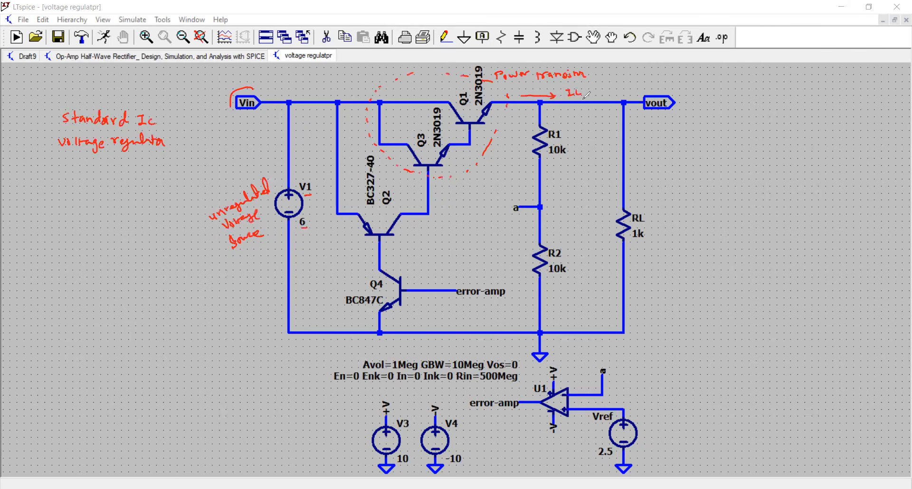
drag(619, 126, 629, 127)
mouse_move(689, 119)
mouse_down()
mouse_move(699, 136)
mouse_move(722, 133)
mouse_up()
drag(730, 134, 738, 134)
drag(731, 130, 725, 115)
Step: Mark the Q2 drive path and the R1–R2 divider in red, and circle node a at the divider and op-amp input
drag(417, 206, 424, 189)
drag(347, 246, 358, 240)
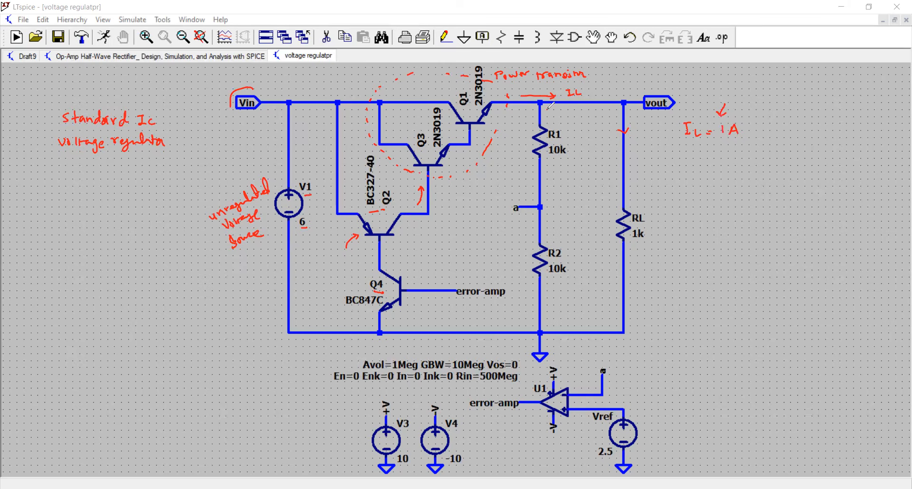
drag(547, 111, 571, 132)
drag(559, 244, 566, 241)
drag(580, 361, 577, 376)
drag(605, 364, 603, 381)
drag(519, 202, 510, 205)
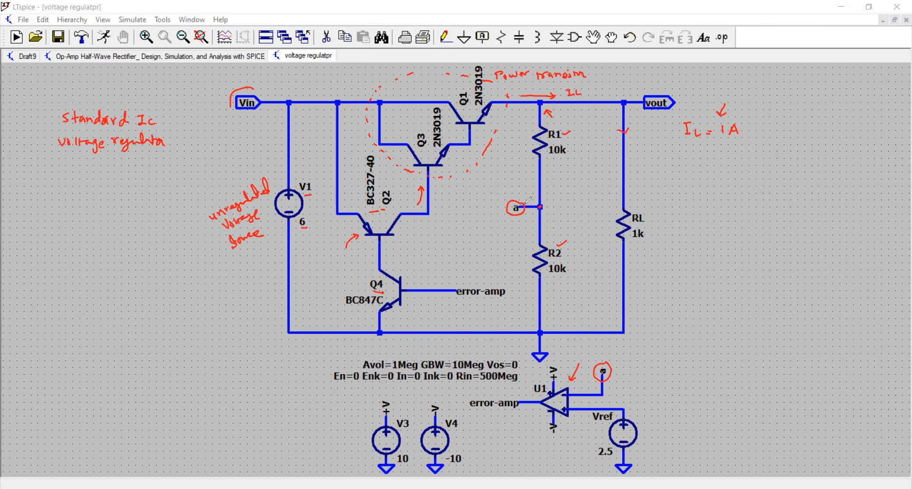
Step: Mark the op-amp's reference input, source V1 and the vout port in red, and handwrite "Vref" above the reference source
drag(520, 193, 518, 198)
drag(579, 421, 574, 415)
mouse_move(635, 409)
mouse_down()
mouse_move(651, 418)
mouse_move(650, 432)
mouse_up()
drag(268, 236, 279, 228)
drag(671, 84, 661, 93)
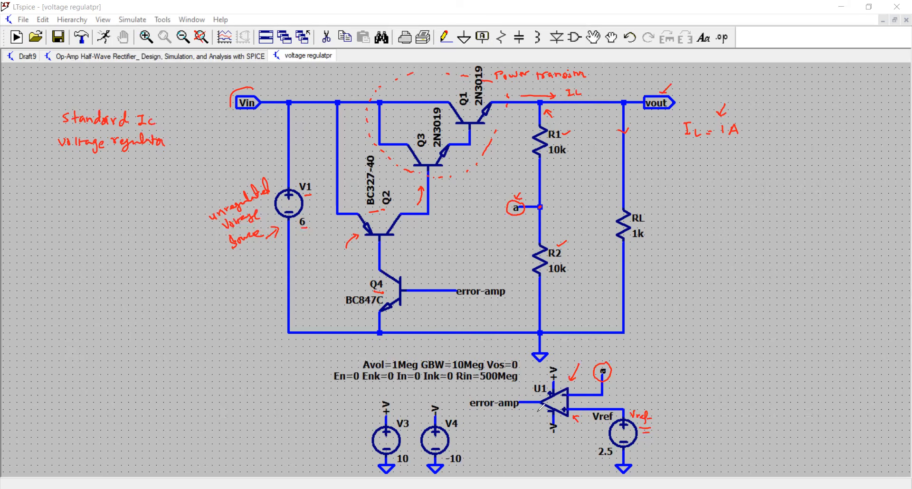
Step: Mark the error-amp signal path to Q4 and Q2, and handwrite "Vin-Vout = 2V-3V" beside the schematic
drag(526, 401, 528, 396)
drag(475, 413, 521, 408)
drag(472, 276, 470, 281)
drag(379, 250, 382, 253)
drag(674, 158, 814, 158)
drag(756, 172, 817, 167)
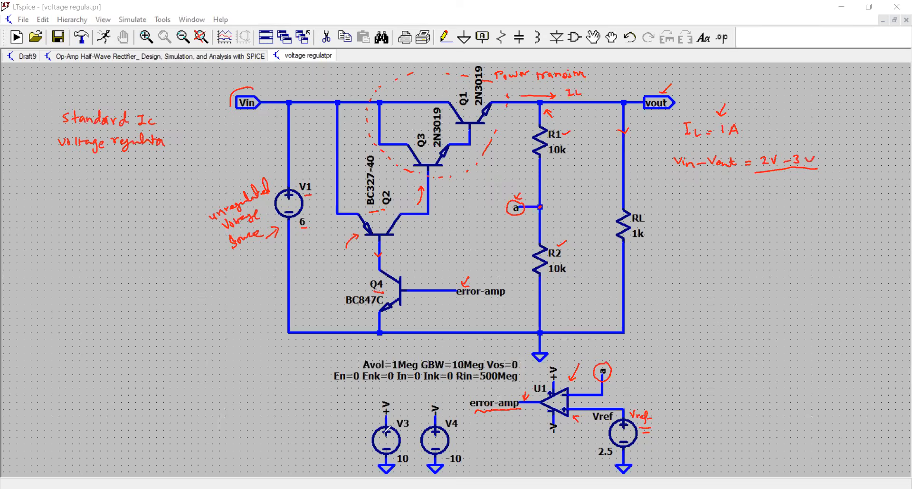
Step: Mark the V3 and V4 supplies, the op-amp's supply pins, inputs and ± output, and the base of Q4 in red
drag(350, 416, 365, 424)
drag(397, 398, 443, 393)
drag(539, 371, 546, 377)
drag(533, 425, 547, 422)
drag(611, 389, 624, 403)
drag(509, 421, 516, 428)
drag(438, 278, 434, 289)
drag(375, 294, 387, 294)
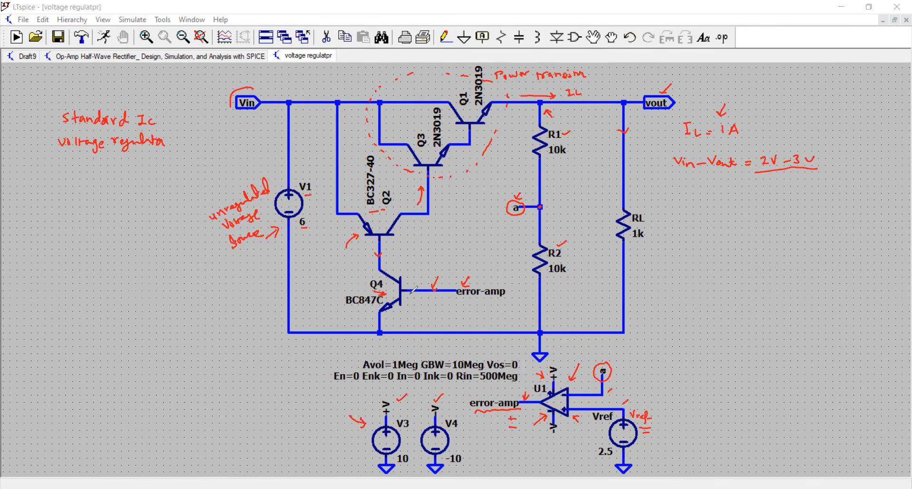
Step: Trace the drive path from Q4 to Q3 and the current through R1 and R2, writing "0" above the error-amp output
drag(396, 265, 441, 174)
drag(514, 387, 513, 388)
mouse_move(527, 130)
mouse_down()
mouse_move(527, 116)
mouse_move(523, 286)
mouse_up()
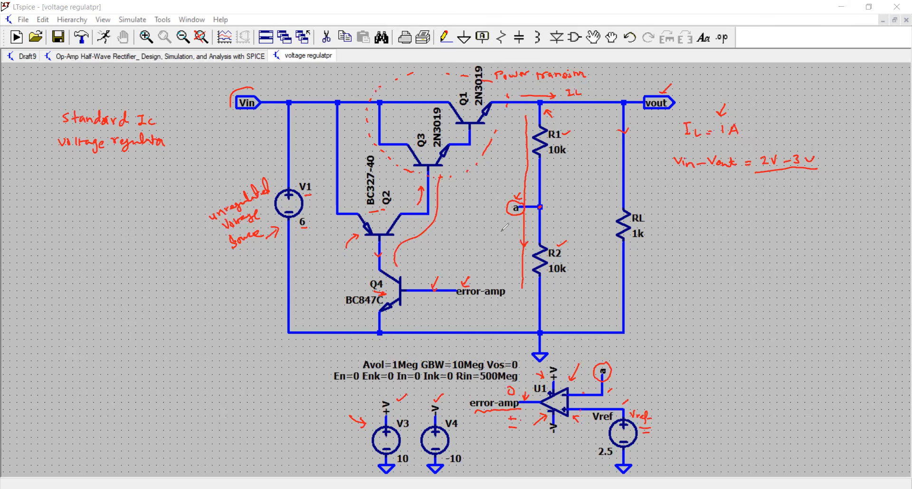
drag(502, 239, 512, 239)
drag(637, 133, 650, 141)
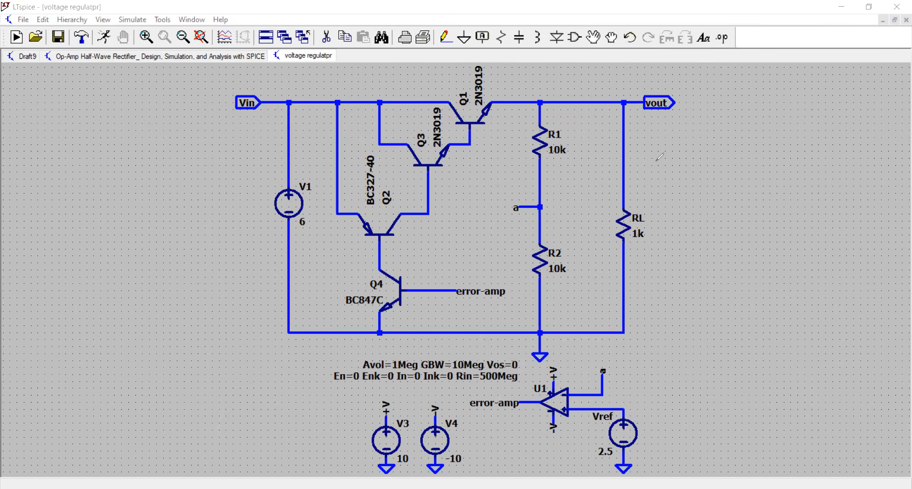
Step: Handwrite the formula "Vout = Vref (1 + R1/R2)" beside the load resistor and underline Vref
drag(661, 153, 670, 154)
drag(675, 158, 689, 161)
drag(684, 155, 701, 158)
mouse_move(696, 162)
mouse_down()
mouse_move(720, 150)
mouse_move(732, 159)
mouse_up()
mouse_move(734, 152)
mouse_down()
mouse_move(733, 165)
mouse_move(746, 145)
mouse_move(748, 173)
mouse_move(756, 159)
mouse_up()
click(748, 174)
drag(760, 156, 782, 151)
drag(785, 143, 791, 157)
drag(778, 162, 790, 169)
drag(788, 133, 793, 181)
drag(714, 172, 732, 171)
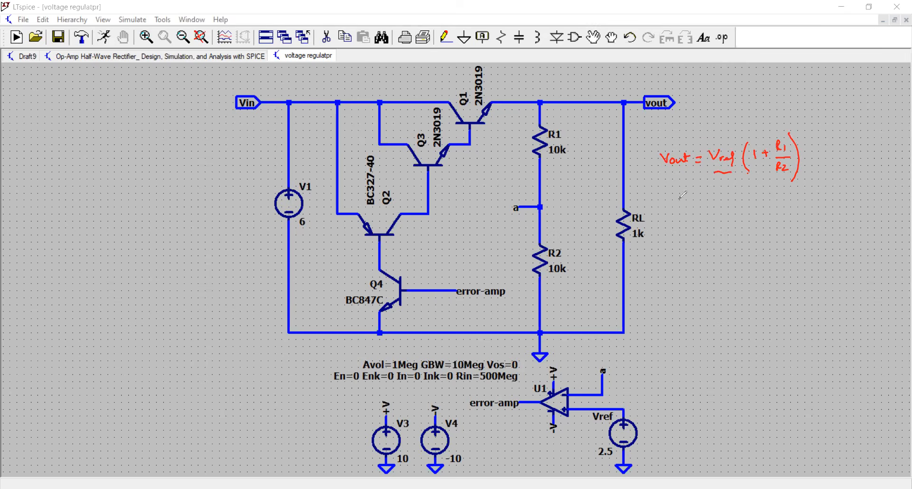
Step: Underline the R1 and R2 values, circle the 2.5 V reference, and write "Vout = 2.5 (1+1) = 5V" below the formula
click(551, 164)
drag(555, 281, 572, 281)
drag(666, 193, 722, 201)
mouse_move(610, 430)
mouse_down()
mouse_move(592, 456)
mouse_move(618, 426)
mouse_up()
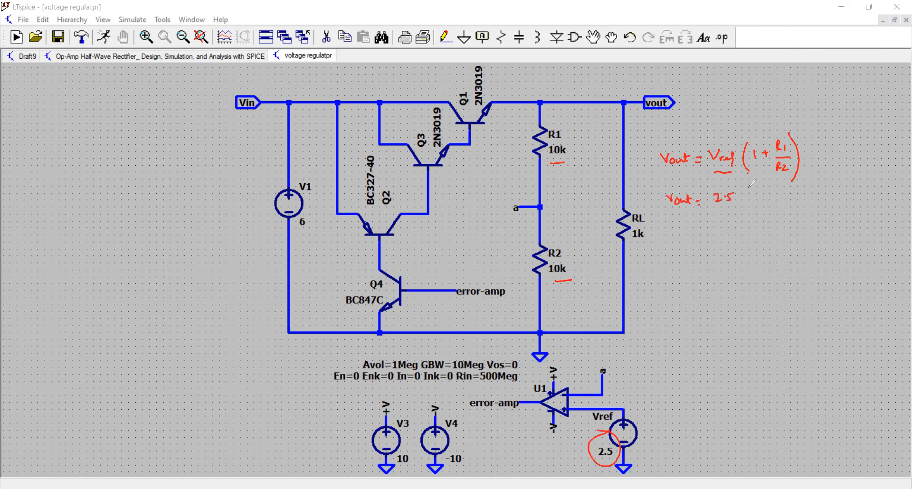
mouse_move(746, 188)
mouse_down()
mouse_move(748, 215)
mouse_move(765, 201)
mouse_up()
drag(762, 199, 780, 208)
mouse_move(698, 228)
mouse_down()
mouse_move(722, 235)
mouse_move(740, 226)
mouse_move(739, 240)
mouse_up()
drag(723, 243, 741, 243)
Step: Handwrite the output specification "5V @ 0.5mA" beside the vout port and underline 5V
drag(684, 105, 689, 104)
drag(690, 103, 697, 114)
drag(713, 104, 716, 105)
mouse_move(732, 101)
mouse_down()
mouse_move(731, 110)
mouse_move(773, 98)
mouse_move(775, 109)
mouse_up()
drag(769, 105, 774, 105)
click(778, 108)
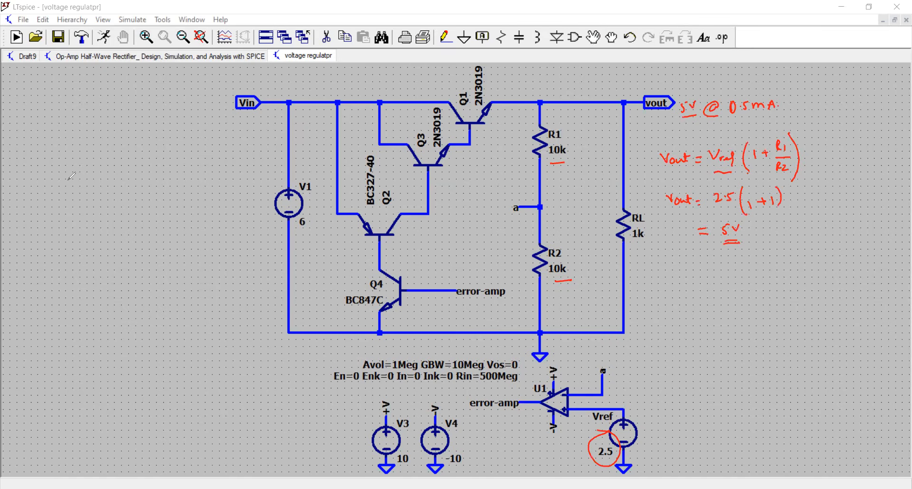
Step: Correct the handwritten output specification beside vout to "5V @ 0.5A"
drag(761, 110, 769, 107)
drag(752, 98, 763, 93)
drag(752, 97, 763, 91)
drag(770, 95, 762, 103)
mouse_move(740, 92)
mouse_down()
mouse_move(769, 94)
mouse_move(731, 107)
mouse_up()
mouse_move(733, 98)
mouse_down()
mouse_move(759, 103)
mouse_move(766, 95)
mouse_up()
Step: Handwrite "IC(mA)", "VCE(V)" and "VD = Vin-Vout =" below the output voltage calculation
mouse_move(687, 287)
mouse_down()
mouse_move(710, 304)
mouse_move(734, 288)
mouse_move(736, 308)
mouse_move(701, 317)
mouse_up()
mouse_move(711, 323)
mouse_down()
mouse_move(725, 331)
mouse_move(737, 318)
mouse_move(739, 332)
mouse_up()
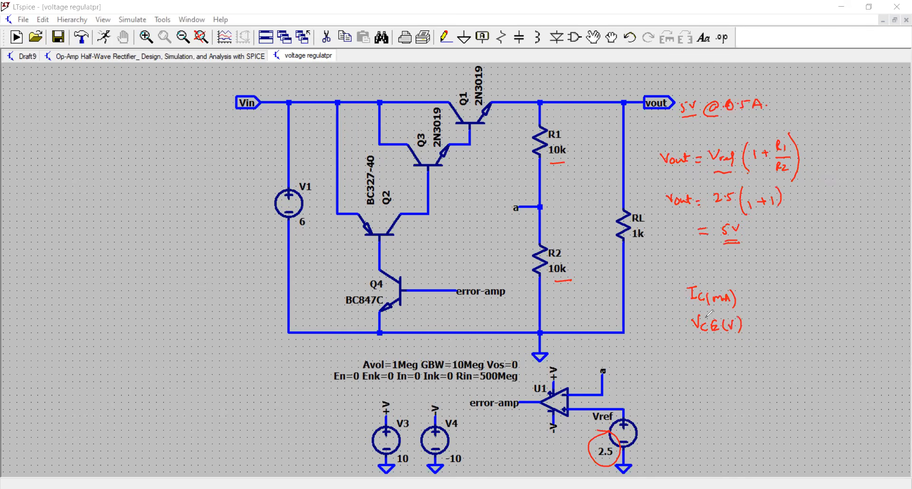
drag(678, 368, 692, 374)
drag(697, 372, 722, 366)
drag(725, 371, 784, 371)
drag(779, 374, 784, 374)
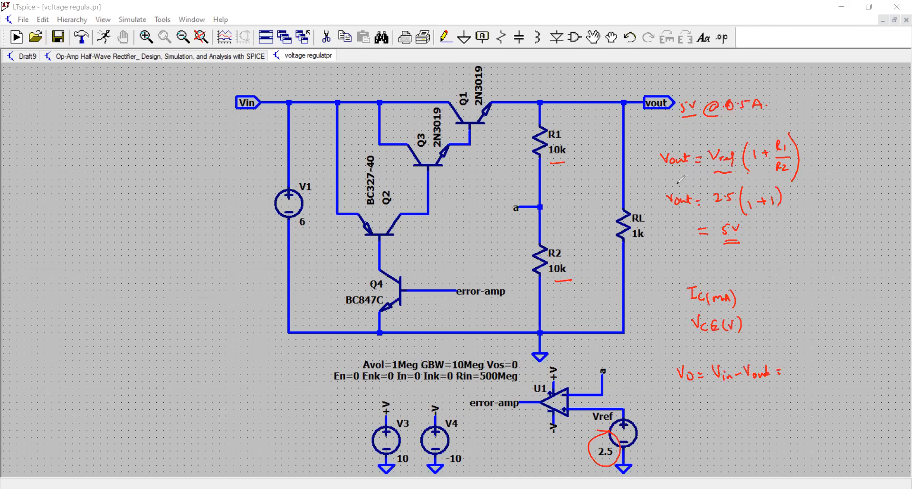
Step: Underline the 5V output and V1's value, and handwrite an underlined "10V" beside V1
drag(683, 120, 697, 116)
drag(298, 232, 306, 229)
mouse_move(232, 219)
mouse_down()
mouse_move(249, 212)
mouse_move(255, 232)
mouse_up()
Step: Open Q1's transistor properties, clear of the circuit, and examine its manufacturer, polarity and Vceo rating
right_click(467, 116)
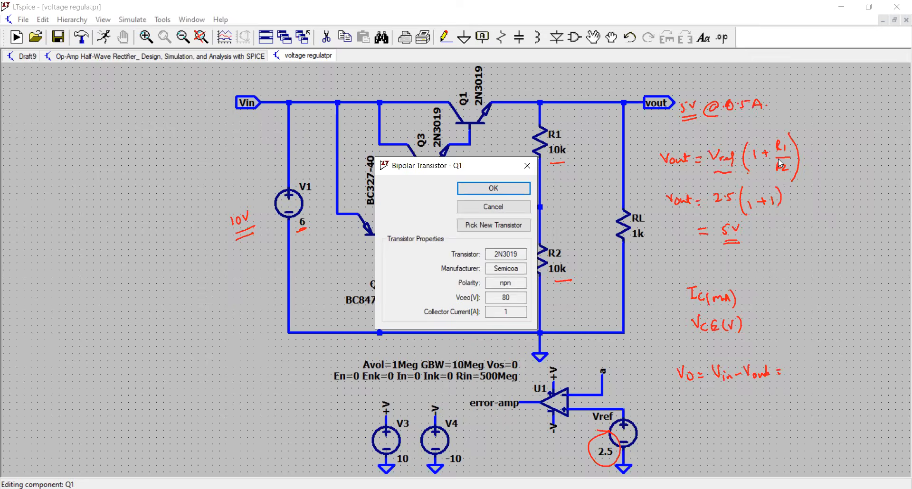
drag(456, 166, 135, 116)
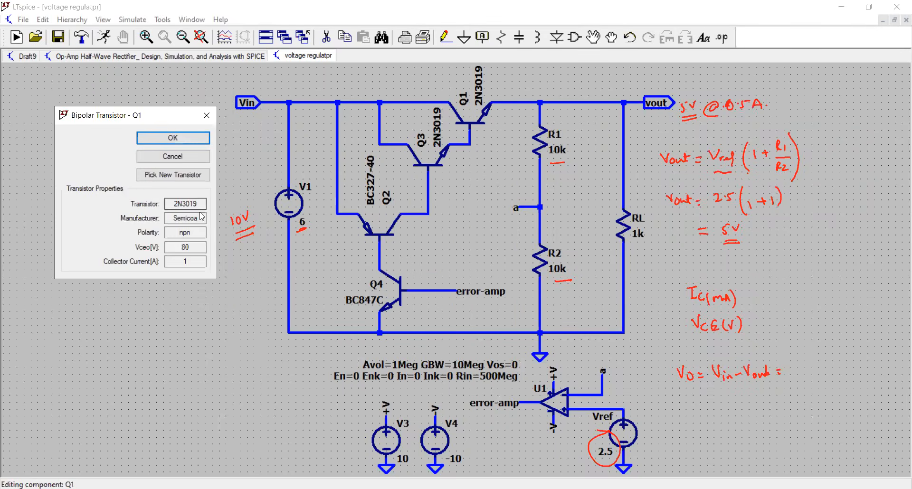
click(195, 218)
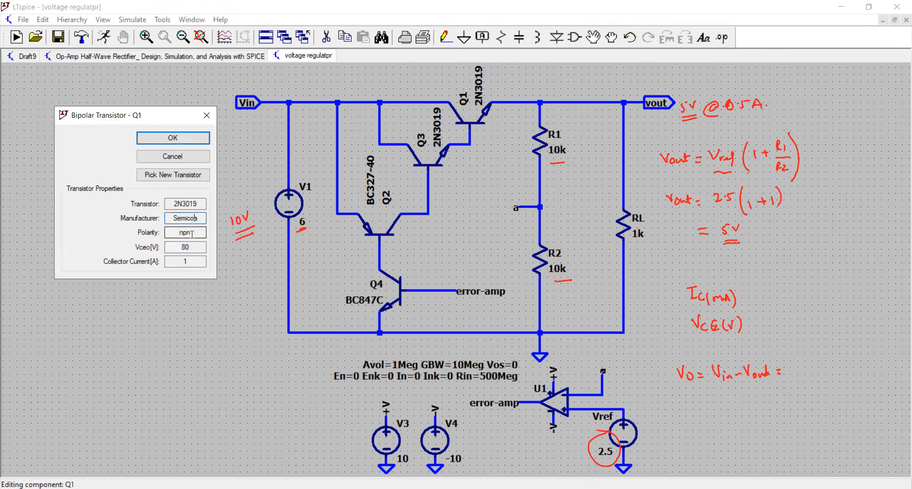
double_click(192, 232)
click(198, 249)
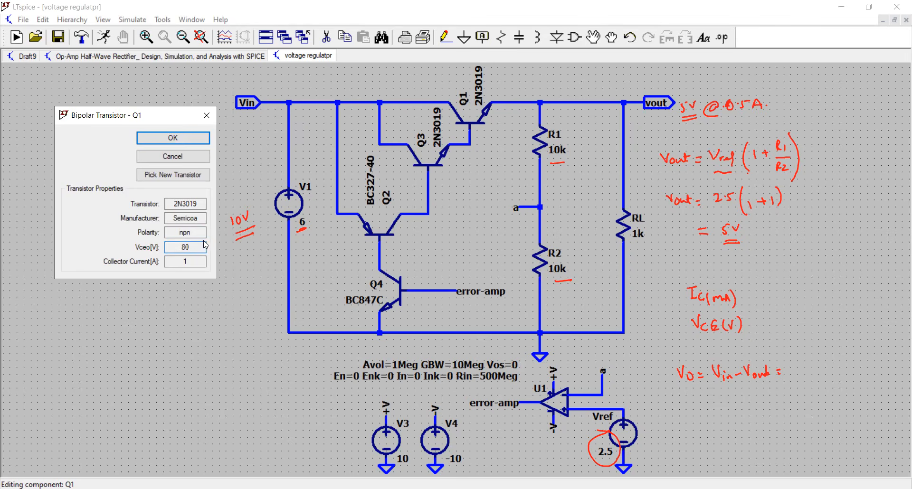
Step: Examine the Vceo and Ic ratings in the bipolar transistor list for Q1 and keep the 2N3019
click(192, 180)
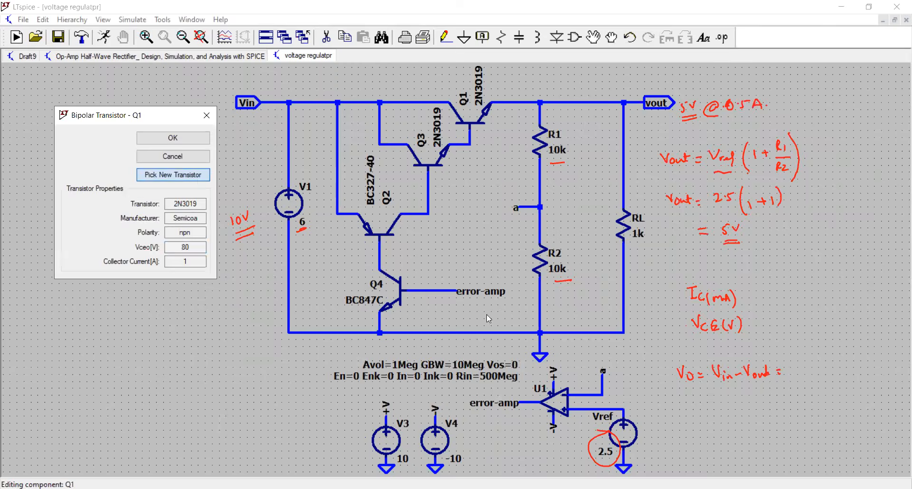
scroll(375, 284, up, 1)
scroll(375, 284, up, 2)
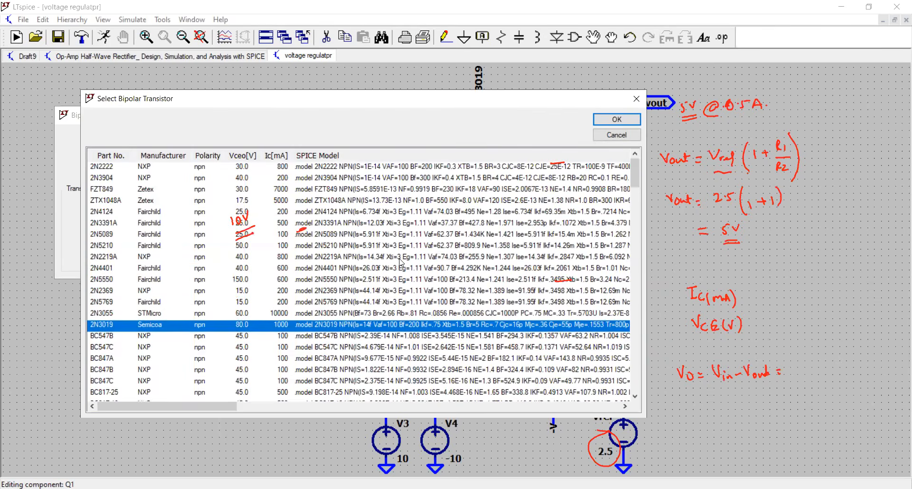
scroll(401, 262, down, 2)
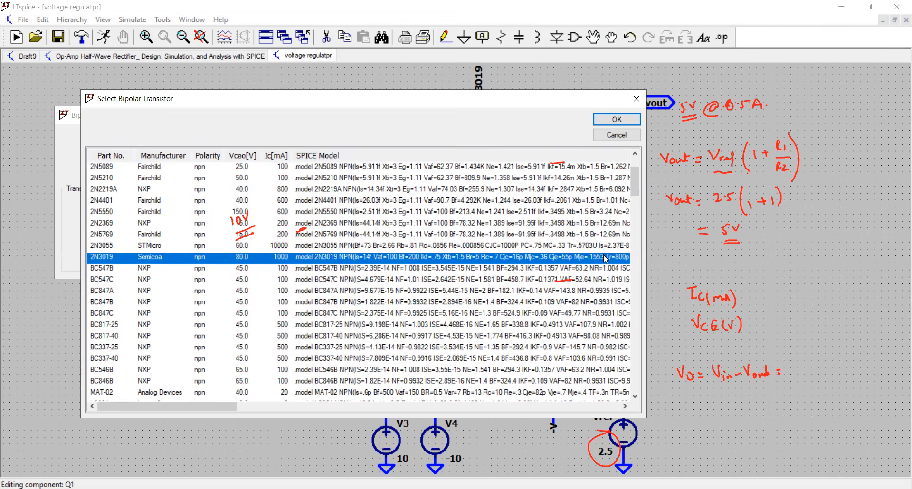
click(617, 120)
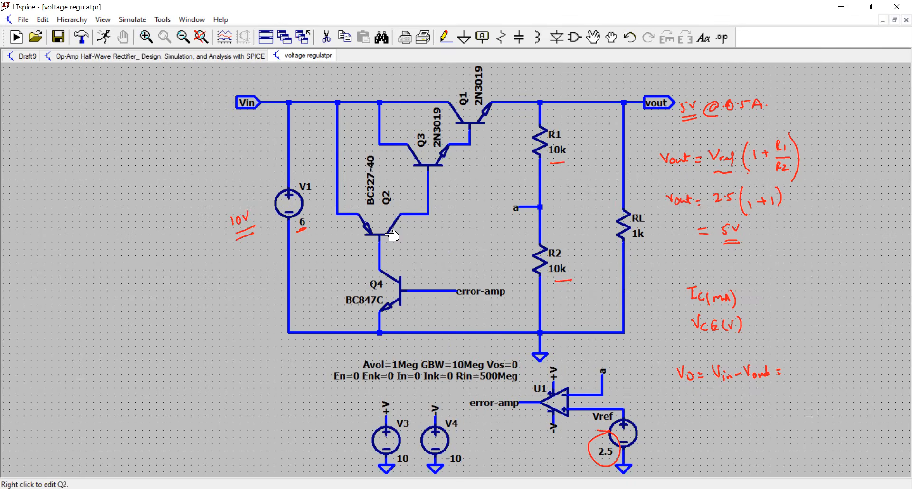
Step: Examine the part number, collector current and Vceo rating of transistor Q2
right_click(378, 216)
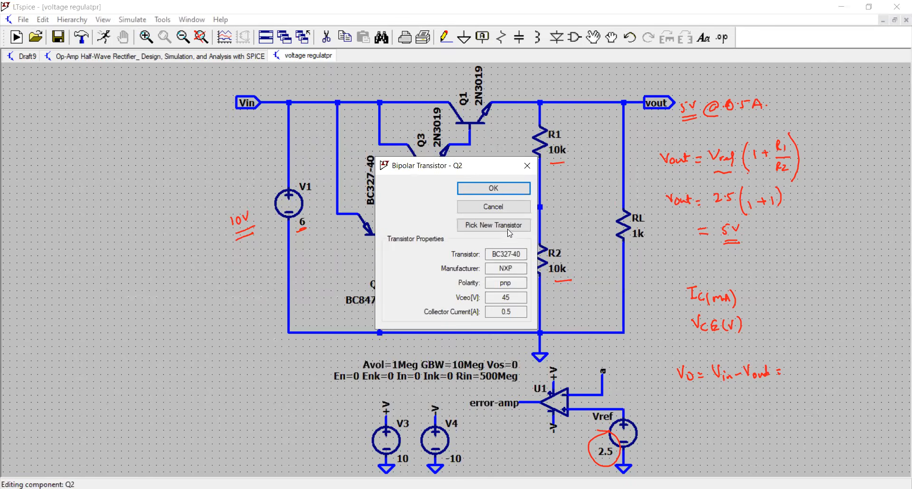
drag(492, 255, 528, 253)
key(Tab)
double_click(505, 311)
double_click(501, 296)
click(516, 297)
click(526, 193)
Step: Examine the collector current and Vceo rating of transistor Q4
right_click(386, 287)
click(535, 250)
right_click(405, 292)
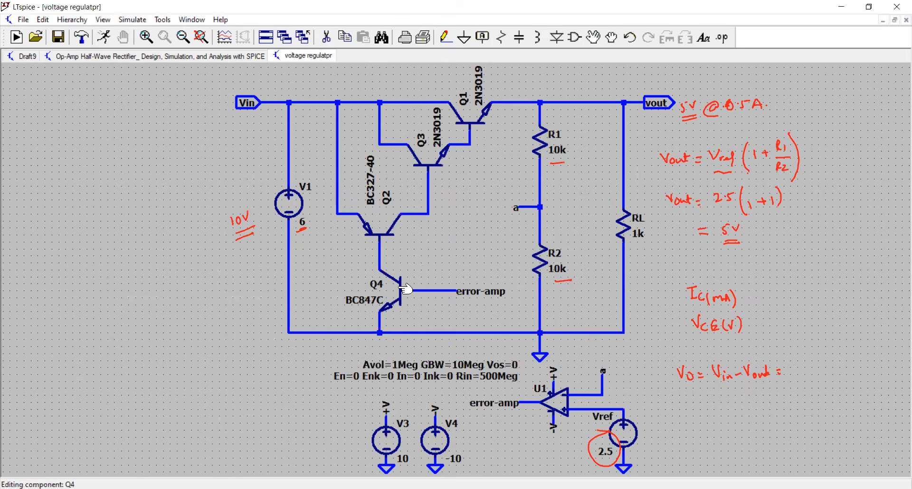
click(514, 310)
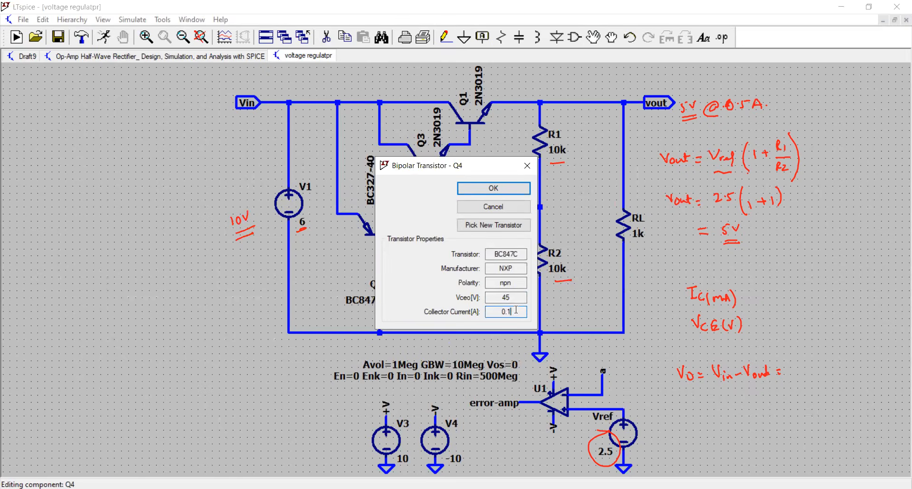
double_click(516, 298)
click(527, 166)
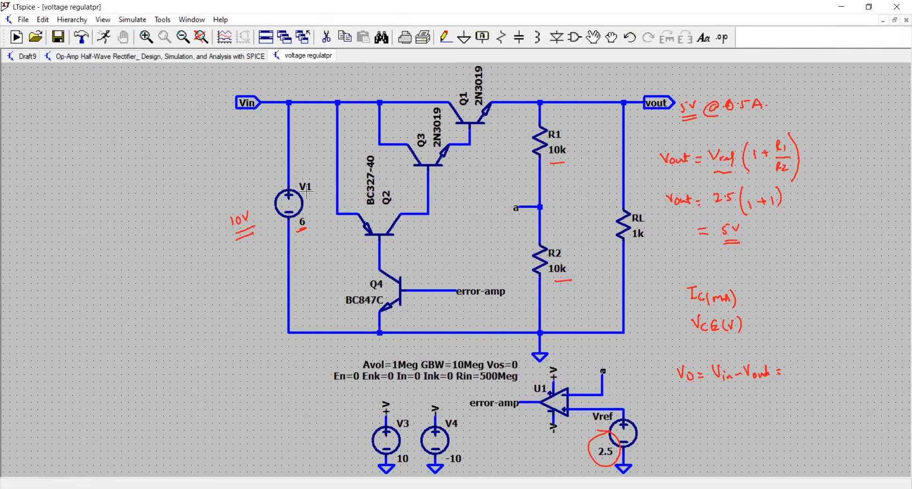
Step: Set the DC value of voltage source V1 to 10 V
right_click(300, 207)
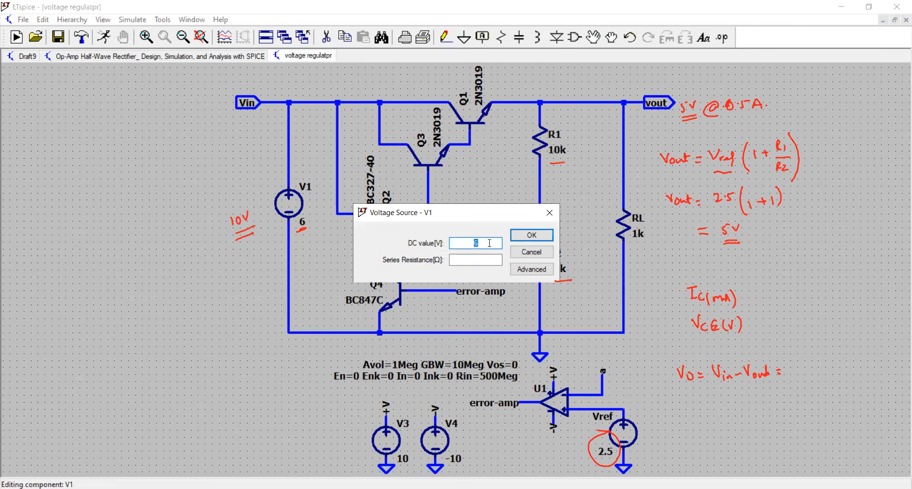
drag(484, 244, 460, 244)
text(10)
key(Return)
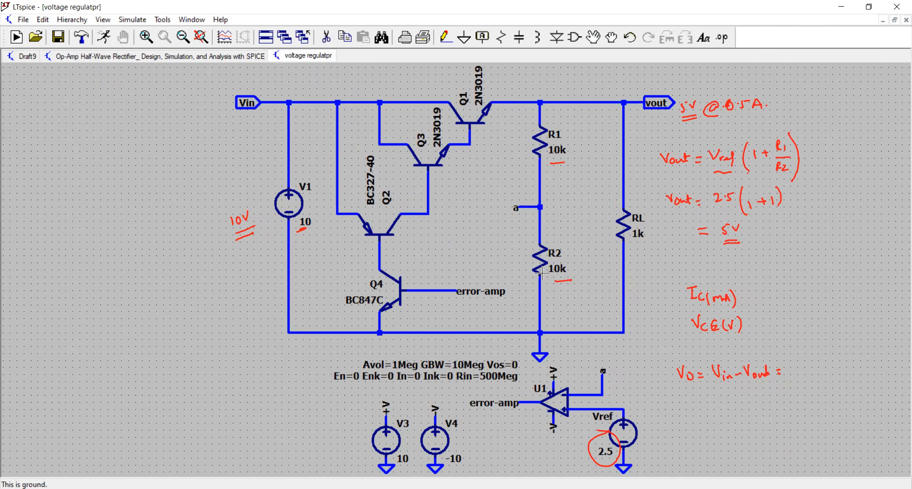
Step: Set the resistance of R1 to 50k
drag(554, 163, 550, 164)
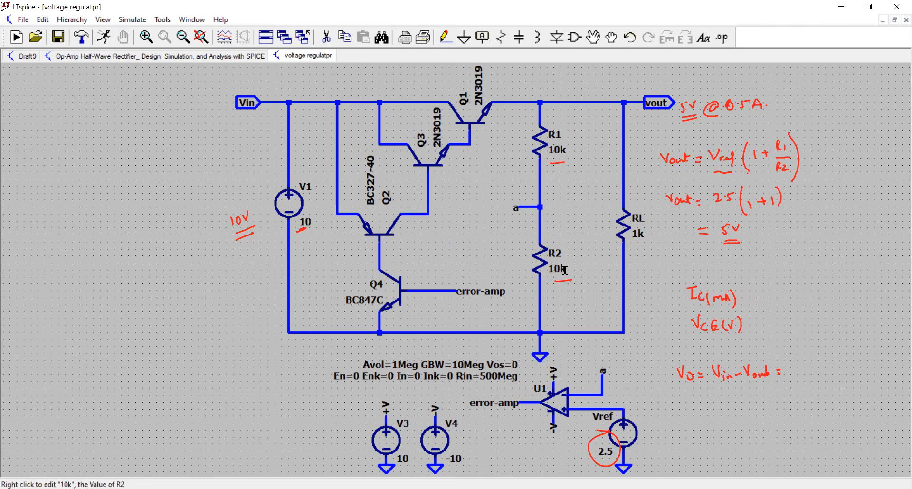
right_click(551, 141)
key(Escape)
right_click(540, 147)
text(20)
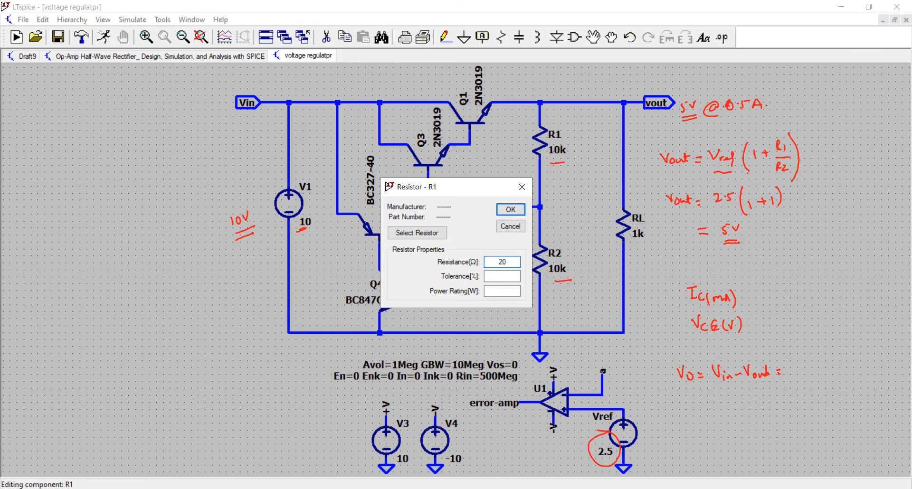
key(BackSpace)
key(BackSpace)
text(50k)
key(Return)
Step: Set the resistance of R2 to 50k
right_click(553, 264)
text(50k)
key(Return)
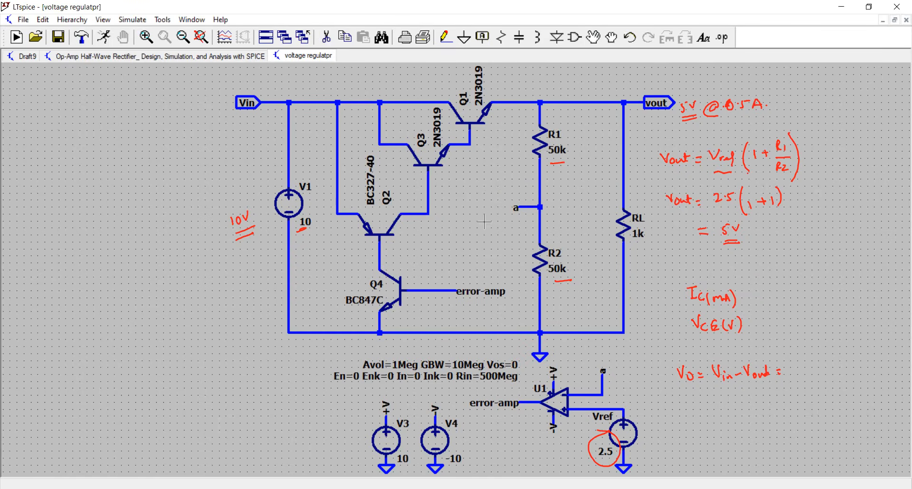
Step: Inspect op-amp U1's attributes, including its Avol, GBW and Vos parameter line, without changing them
right_click(567, 406)
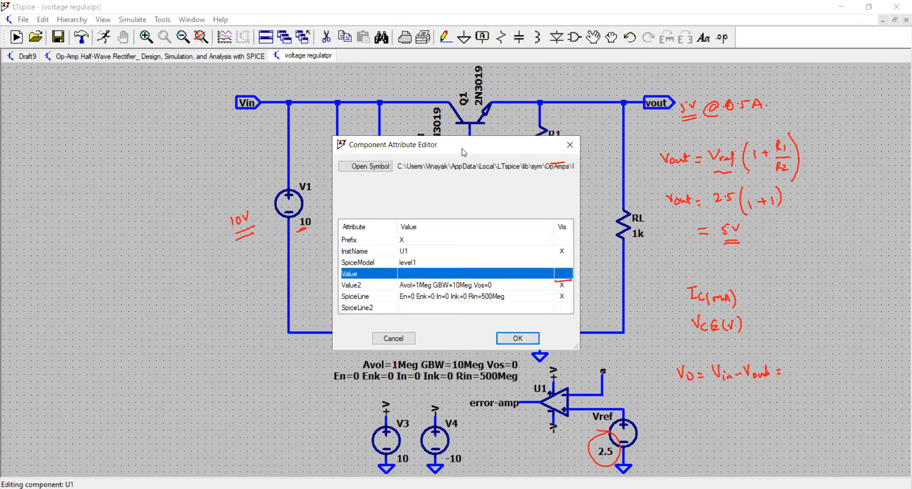
drag(465, 152, 214, 271)
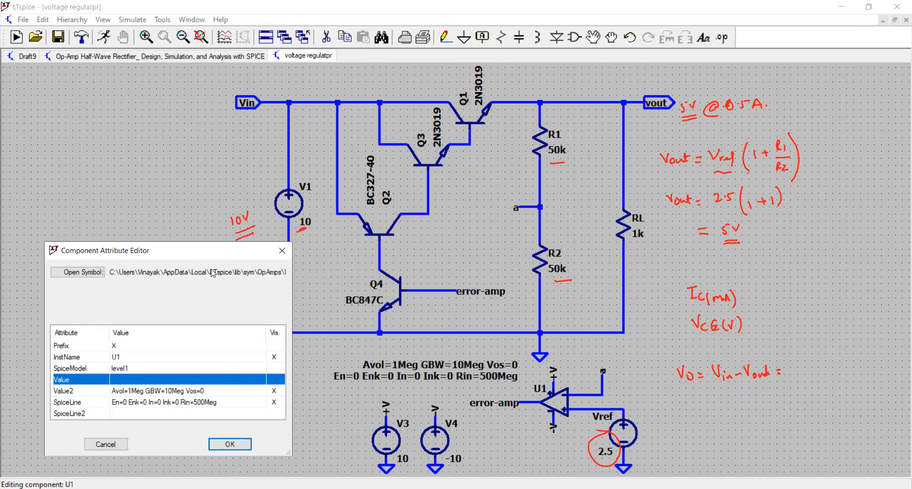
click(121, 392)
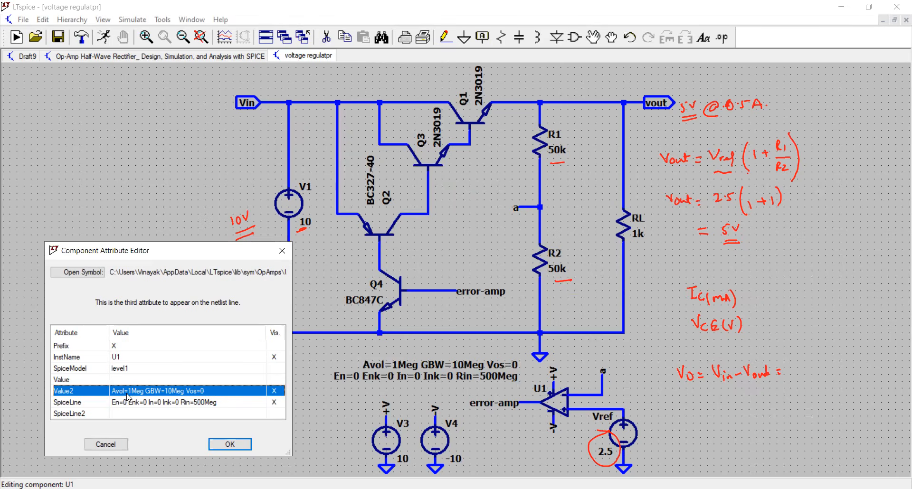
click(158, 391)
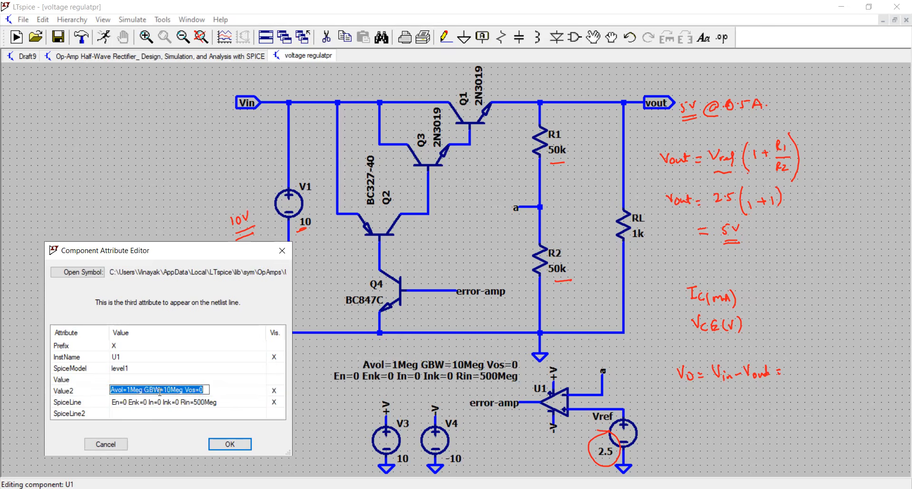
click(184, 391)
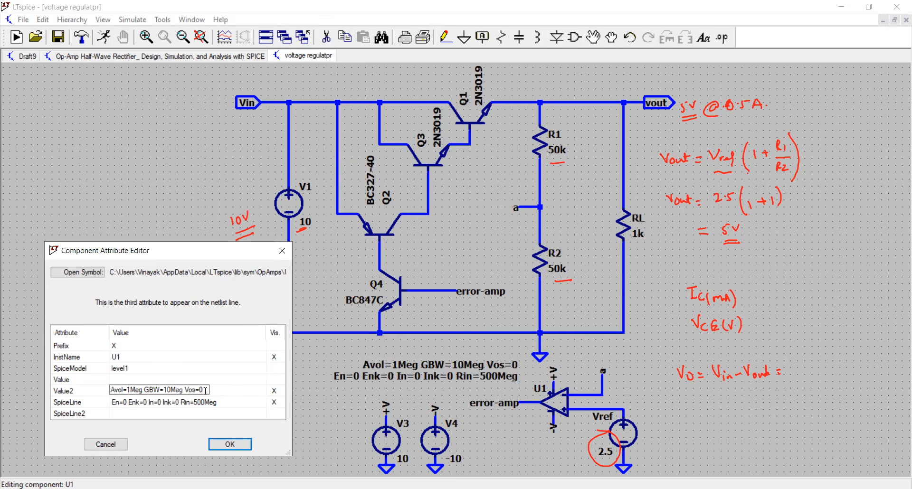
click(106, 445)
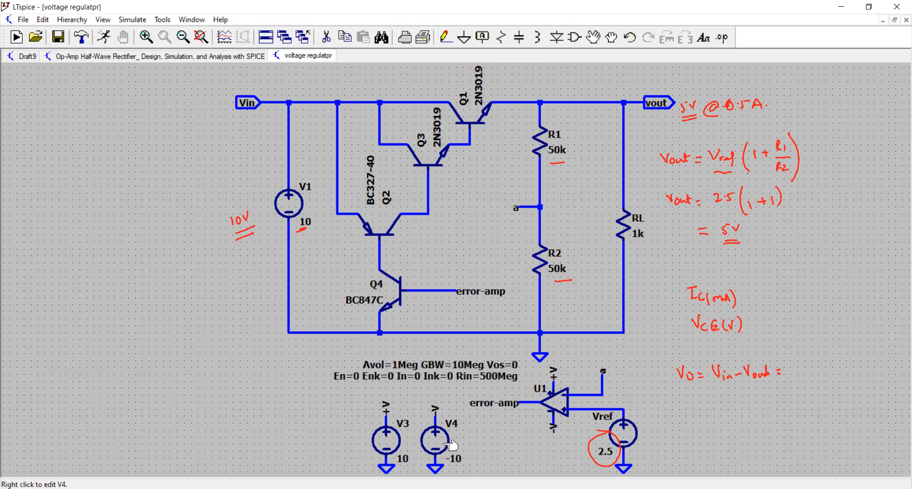
Step: Check the DC values of the op-amp supply sources V3 and V4
right_click(398, 438)
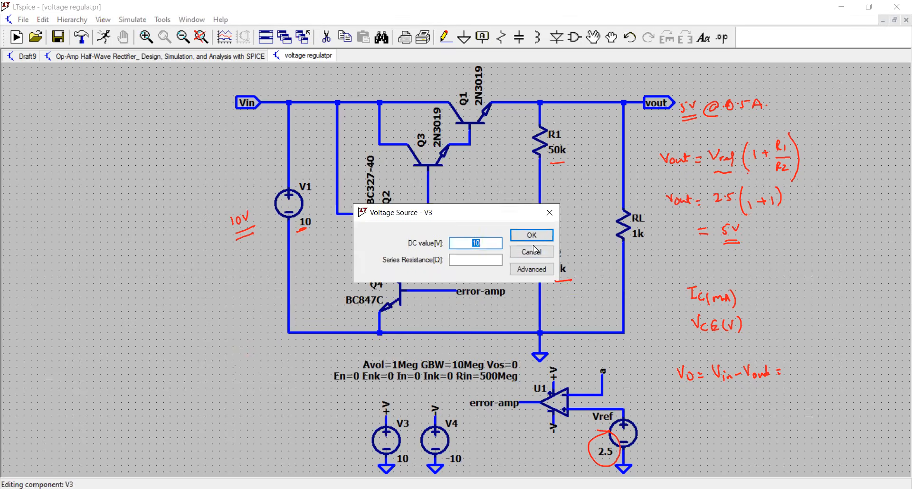
click(534, 253)
right_click(444, 438)
click(534, 254)
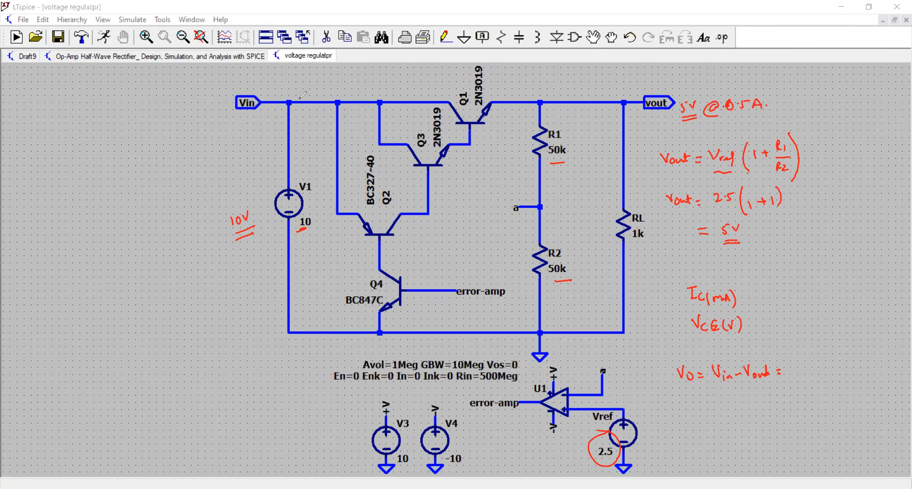
Step: Annotate the input current I and its branch into Q2, circle the 10V note, and label Q2's emitter and base and Q4's collector
mouse_move(308, 94)
mouse_down()
mouse_move(310, 107)
mouse_move(315, 82)
mouse_up()
drag(311, 83, 308, 89)
drag(306, 90, 315, 86)
mouse_move(228, 212)
mouse_down()
mouse_move(242, 203)
mouse_move(264, 223)
mouse_up()
drag(333, 120, 340, 120)
drag(347, 198, 351, 199)
drag(386, 242, 388, 269)
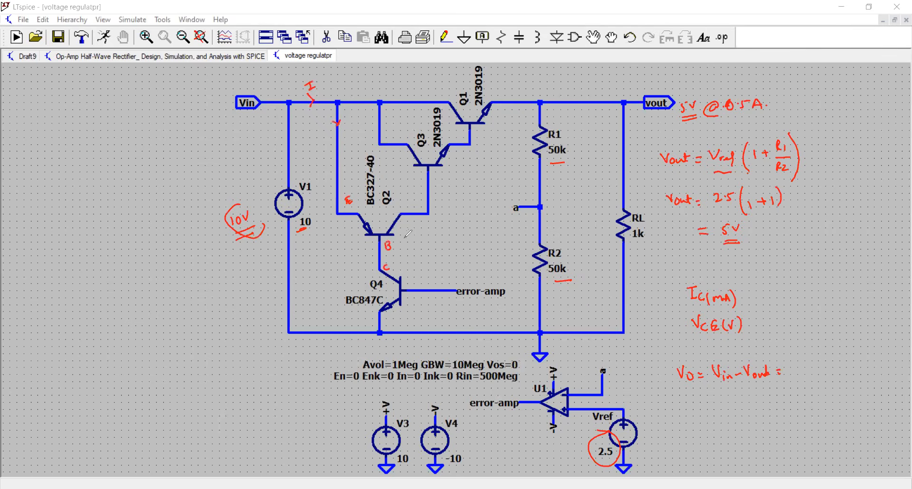
Step: Annotate Q2's collector and Q3's emitter, and mark the currents IB and IC at Q3, IE at Q2 and IC at Q1
mouse_move(409, 204)
mouse_down()
mouse_move(433, 193)
mouse_move(457, 152)
mouse_up()
drag(453, 155, 457, 157)
drag(375, 123, 388, 128)
drag(399, 123, 397, 128)
drag(345, 123, 356, 130)
drag(407, 99, 420, 97)
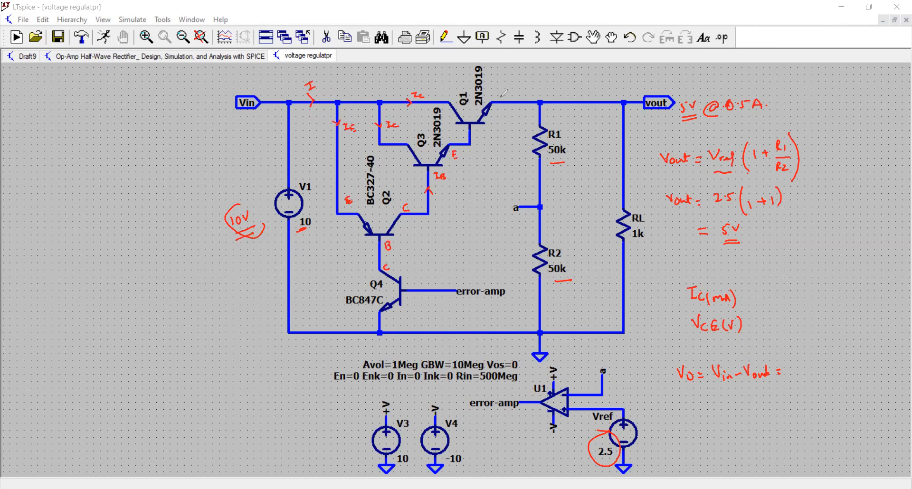
Step: Annotate Q1's emitter current IE and mark how it divides into I through R1 and R2 and IL through RL
mouse_move(497, 90)
mouse_down()
mouse_move(508, 105)
mouse_move(522, 97)
mouse_move(543, 110)
mouse_move(523, 124)
mouse_up()
drag(563, 99, 564, 106)
mouse_move(525, 131)
mouse_down()
mouse_move(526, 152)
mouse_move(529, 139)
mouse_up()
drag(527, 247, 528, 271)
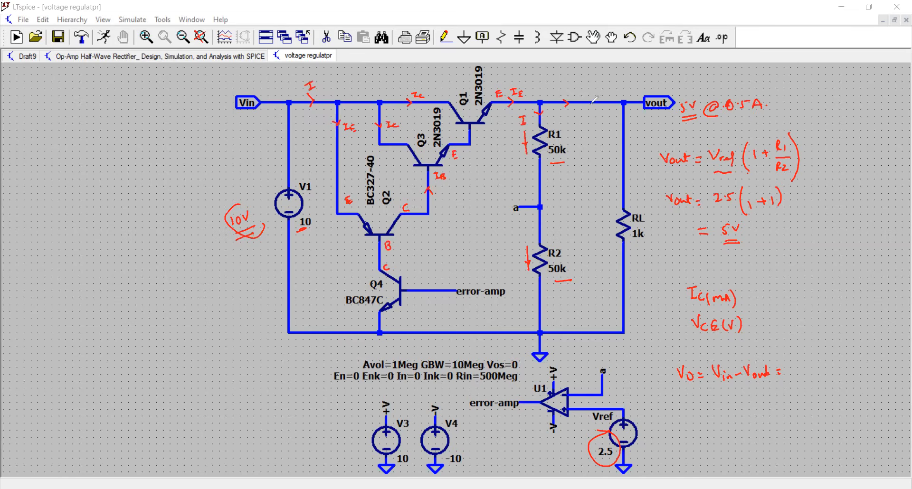
drag(619, 120, 645, 132)
Step: Mark op-amp U1's input a and its supply pins, and bracket its parameter text with the pen
mouse_move(611, 349)
mouse_down()
mouse_move(608, 365)
mouse_move(621, 364)
mouse_up()
drag(560, 364, 562, 358)
drag(557, 433, 565, 437)
drag(327, 356, 331, 389)
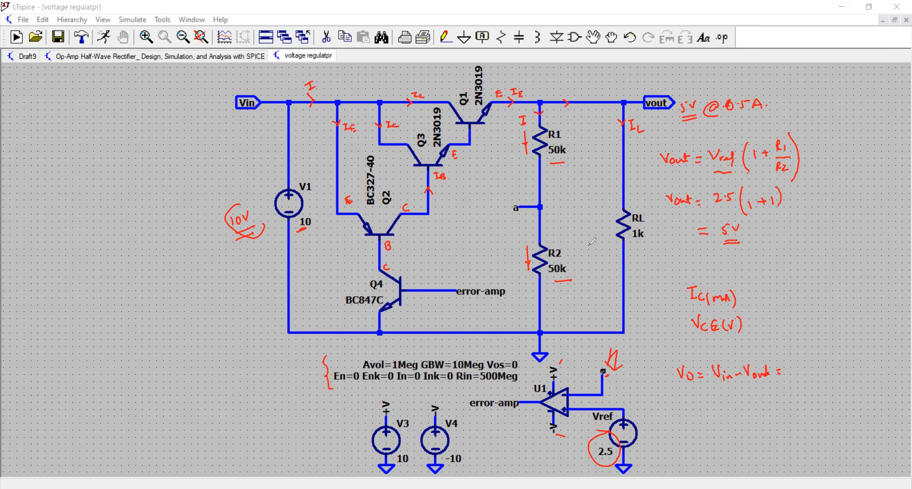
Step: Mark node a, V1 and both error-amp connections with the pen, and underline the load current IL
click(539, 207)
drag(514, 197, 516, 201)
drag(418, 281, 427, 277)
drag(629, 141, 642, 138)
drag(249, 189, 259, 200)
mouse_move(512, 385)
mouse_down()
mouse_move(510, 398)
mouse_move(517, 394)
mouse_up()
drag(428, 263, 426, 275)
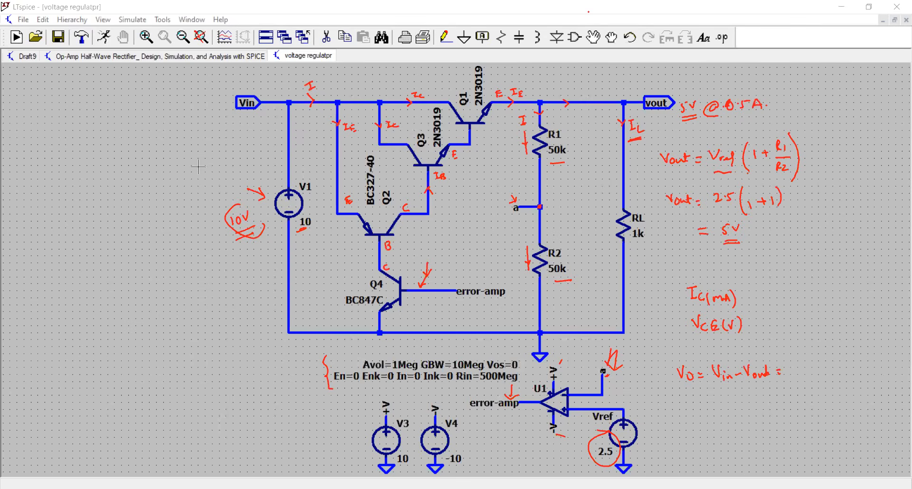
Step: Set up a DC operating point analysis and place its .op directive below the circuit's lower left corner
click(155, 63)
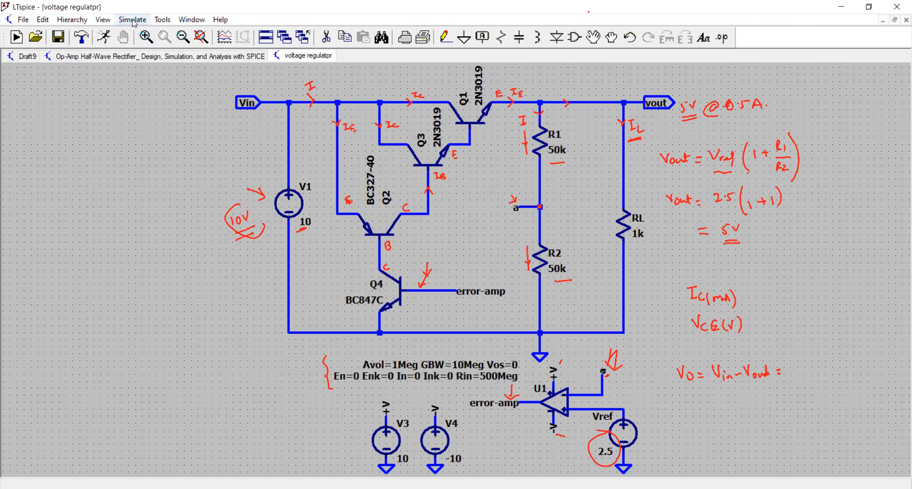
click(134, 21)
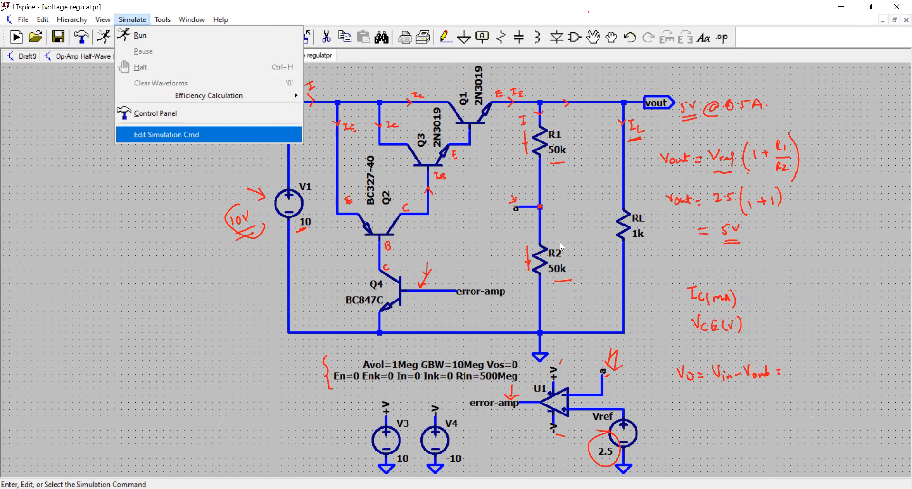
key(Return)
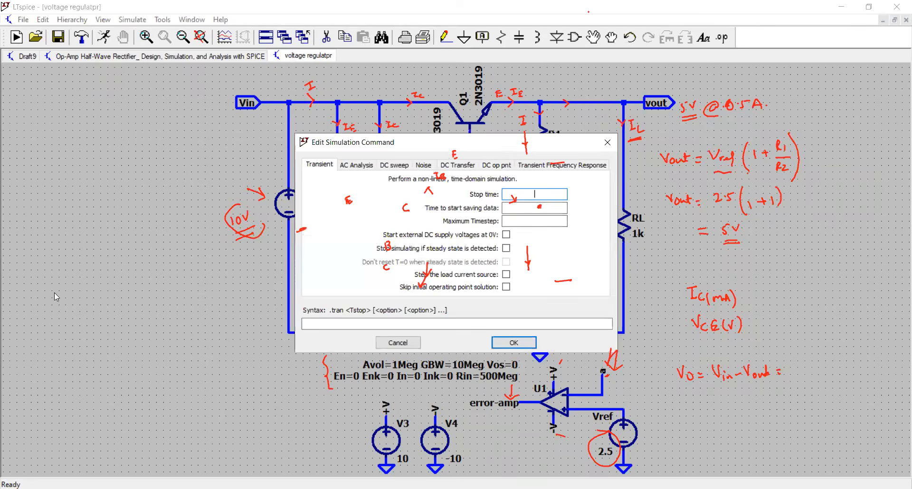
drag(493, 149, 194, 267)
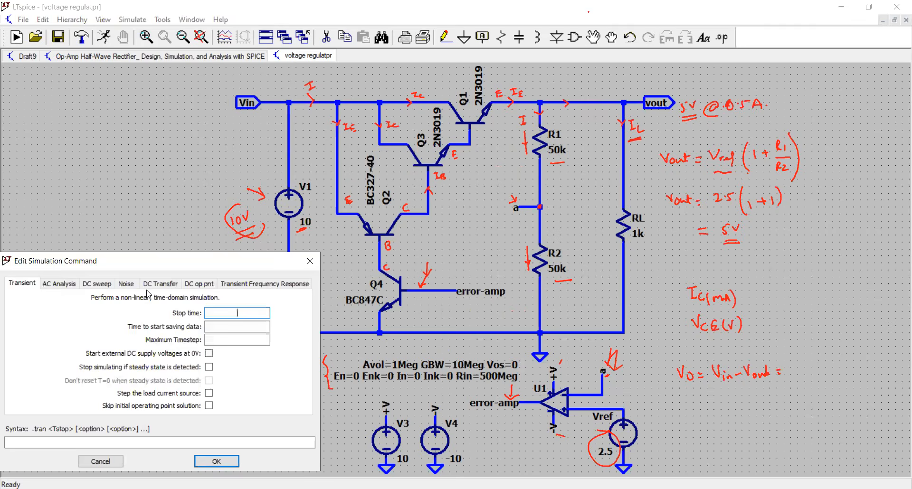
click(202, 286)
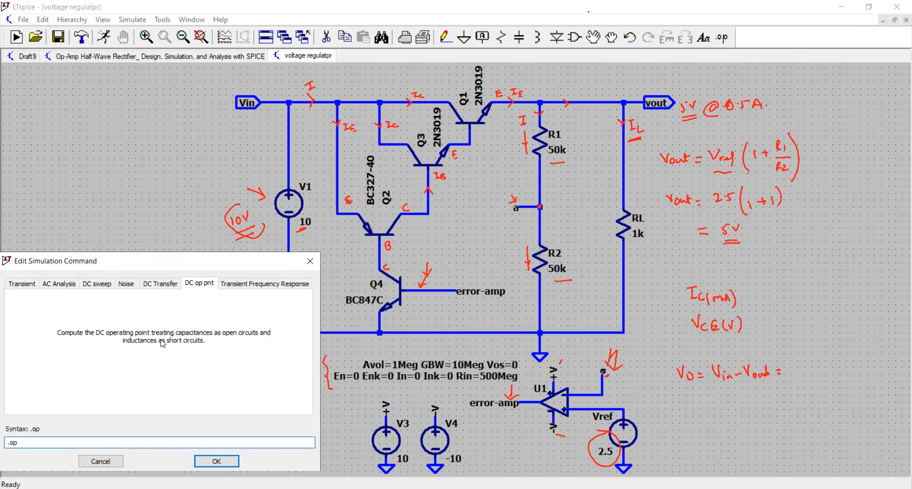
click(15, 448)
click(216, 462)
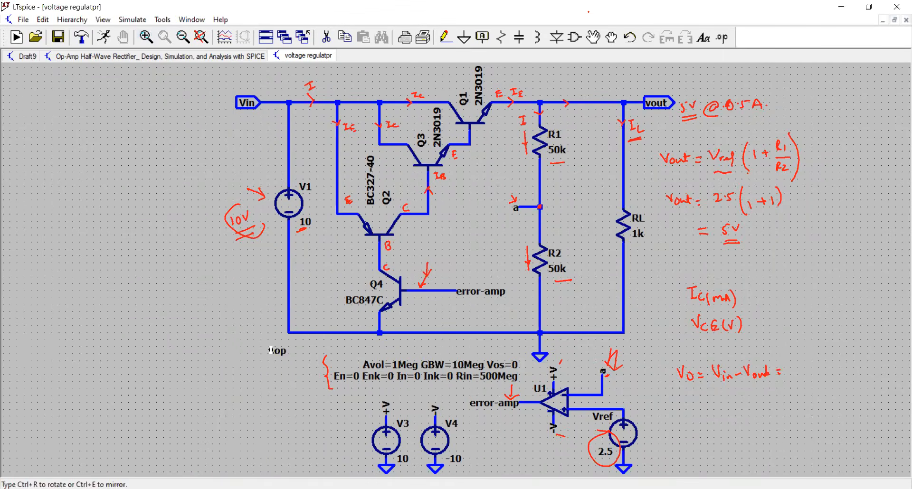
click(271, 350)
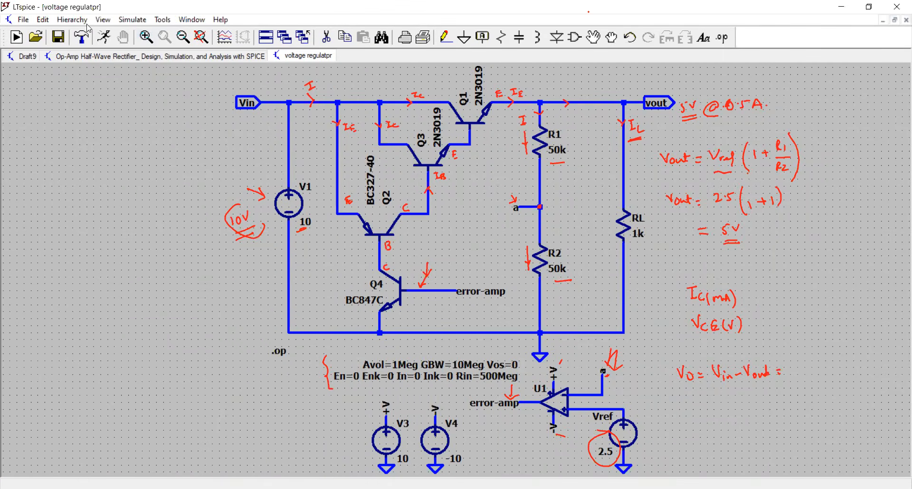
Step: Run the operating point simulation and clear all pen annotations from the screen
click(105, 38)
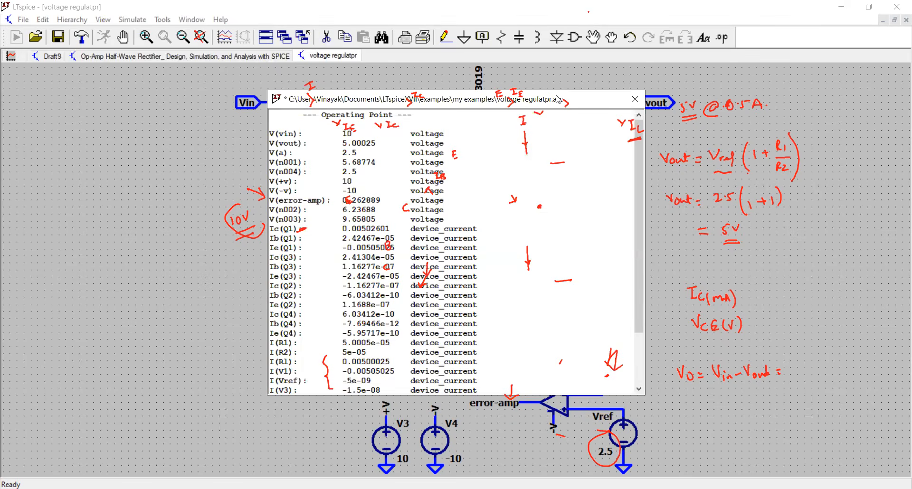
drag(428, 99, 654, 133)
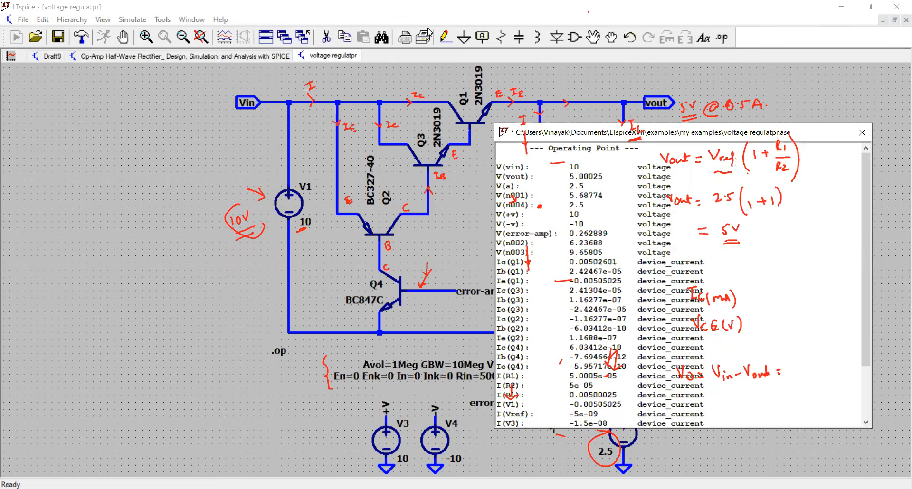
click(4, 380)
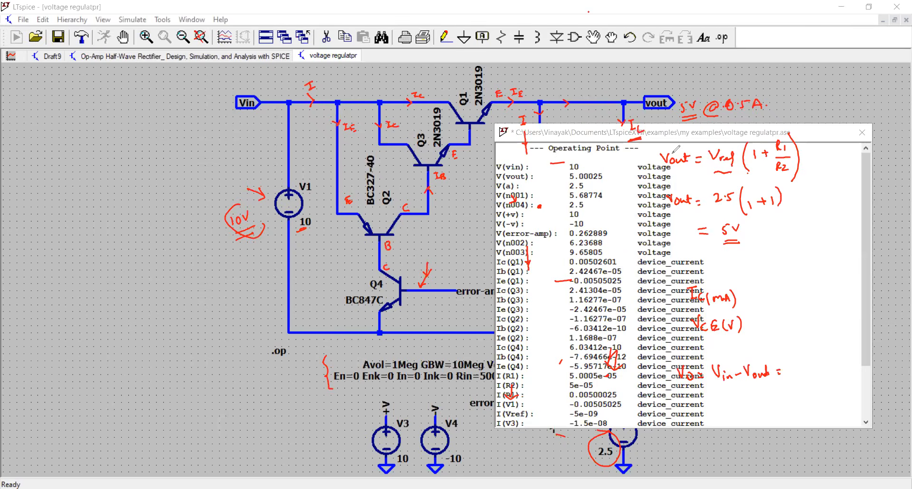
key(ctrl+shift+7)
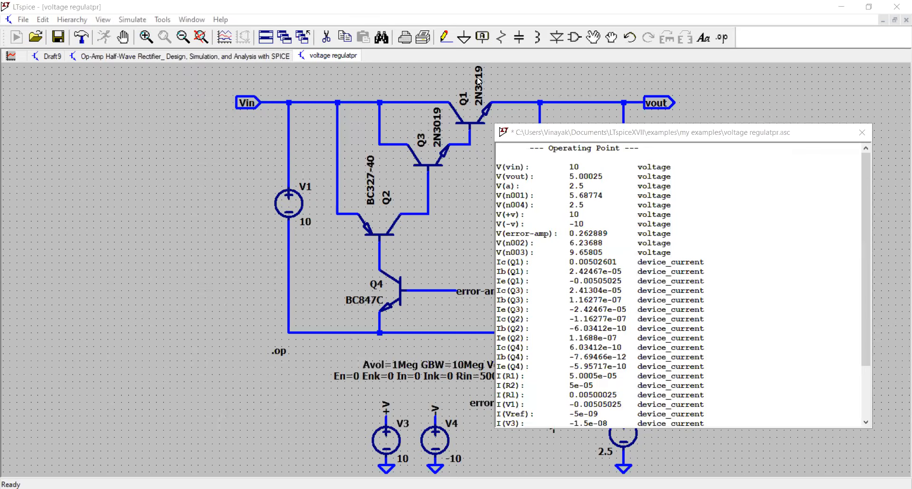
Step: Examine the voltages at Vin, vout and node a in the operating point results, and close the results
drag(568, 136, 104, 128)
drag(220, 162, 34, 159)
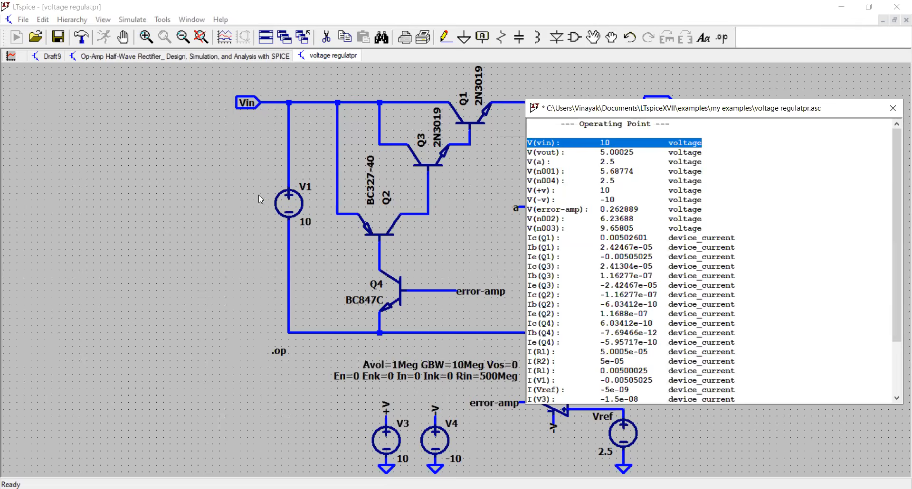
click(596, 162)
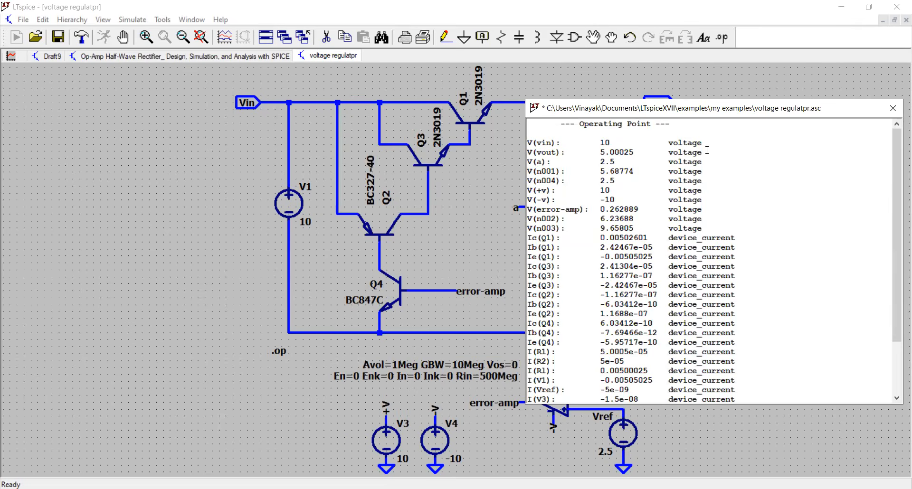
triple_click(655, 153)
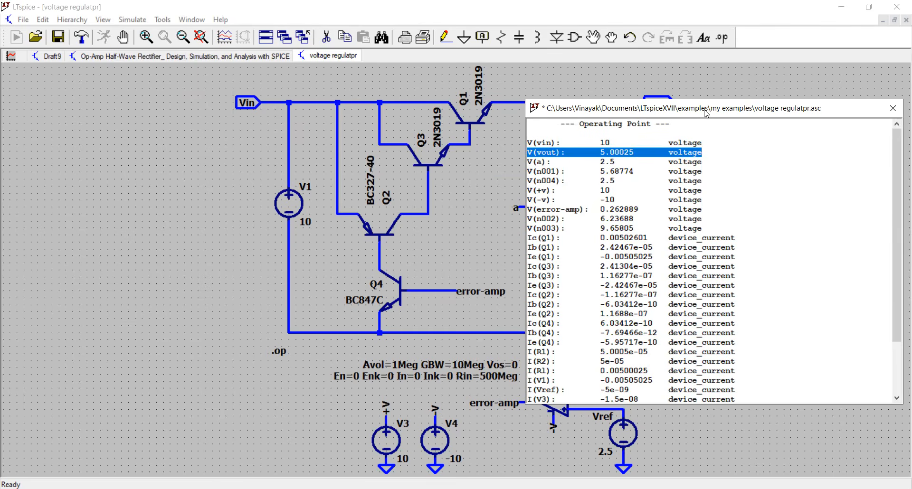
drag(707, 112, 347, 138)
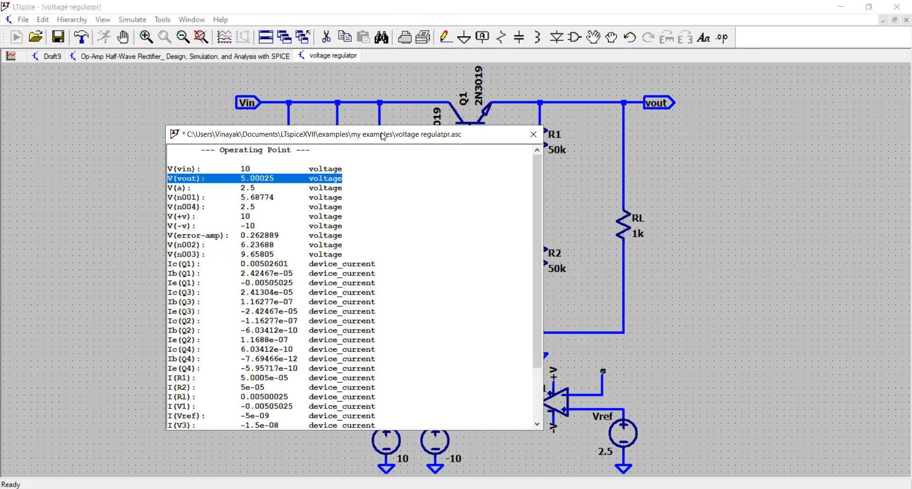
drag(384, 136, 774, 130)
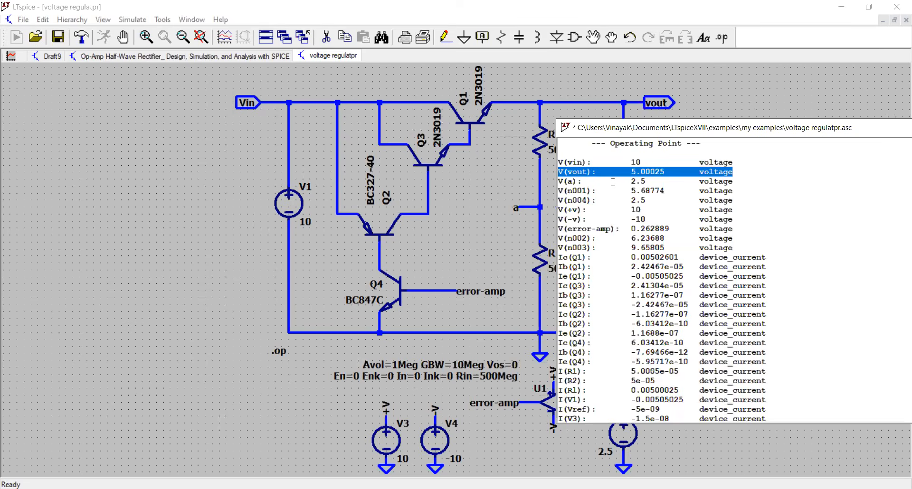
drag(733, 180, 561, 181)
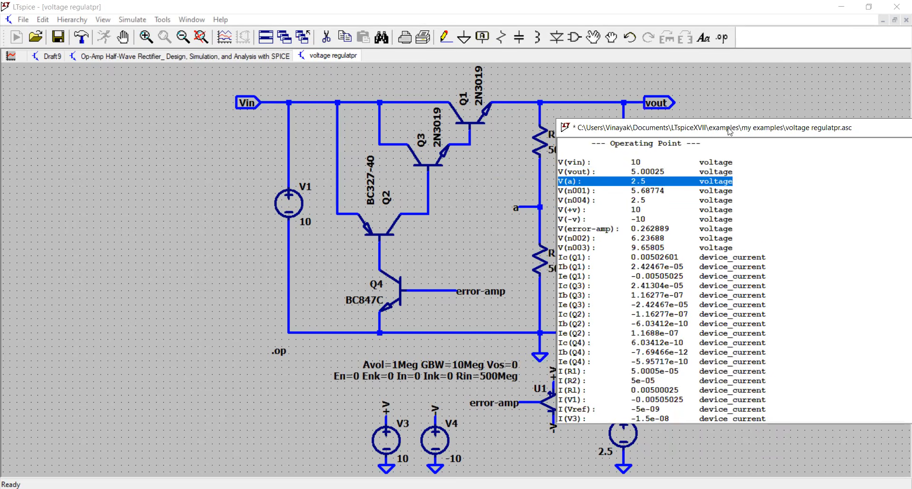
drag(731, 132, 464, 116)
click(657, 114)
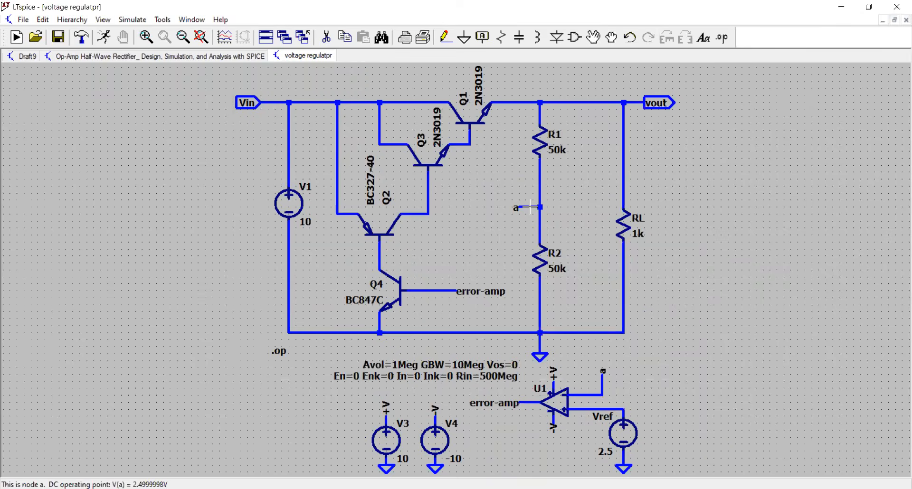
Step: Highlight net a between R1 and R2, and switch the highlight to the error-amp net at U1's output
right_click(531, 207)
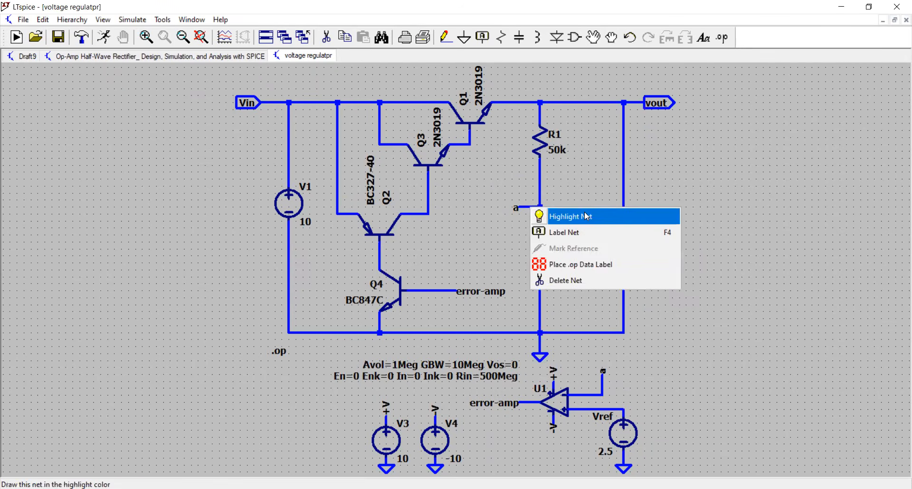
click(587, 217)
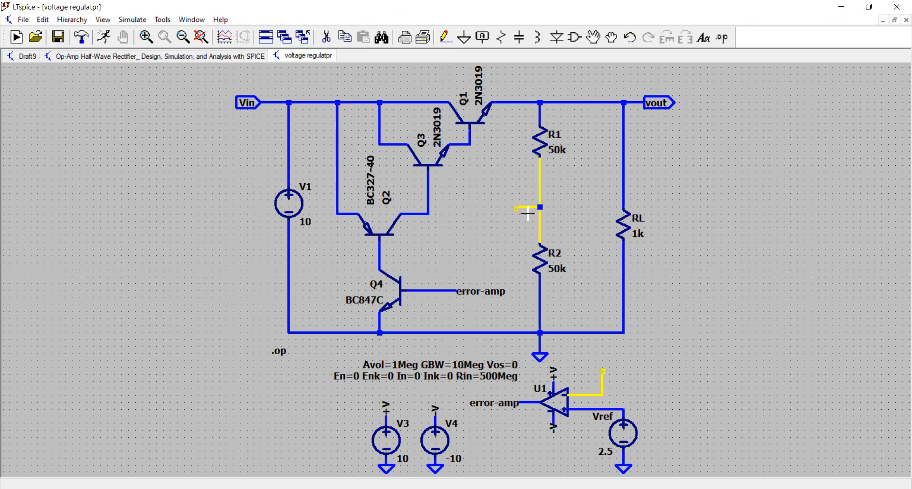
right_click(529, 403)
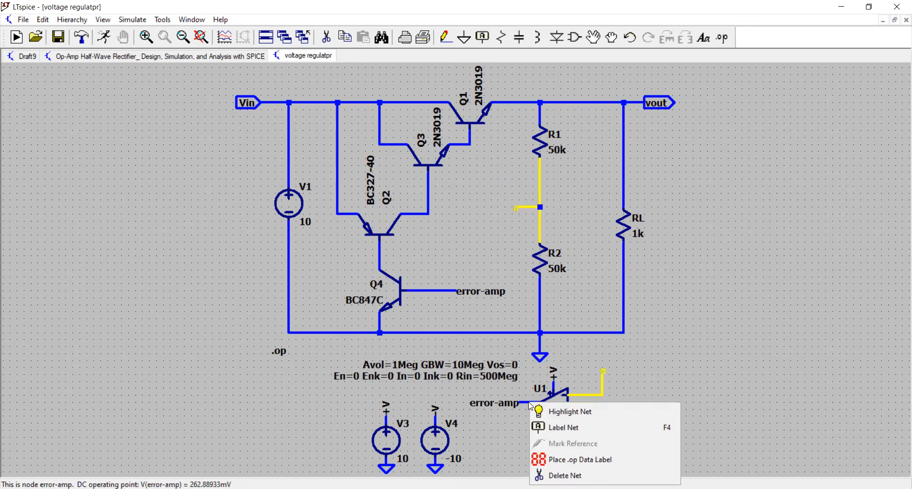
click(569, 413)
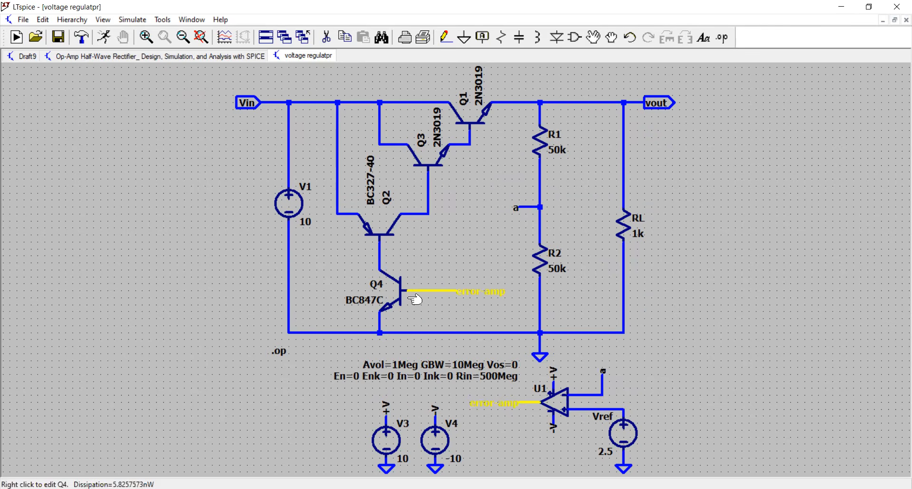
Step: Highlight the error-amp net at Q4's base and rerun the operating point simulation
right_click(435, 291)
click(454, 301)
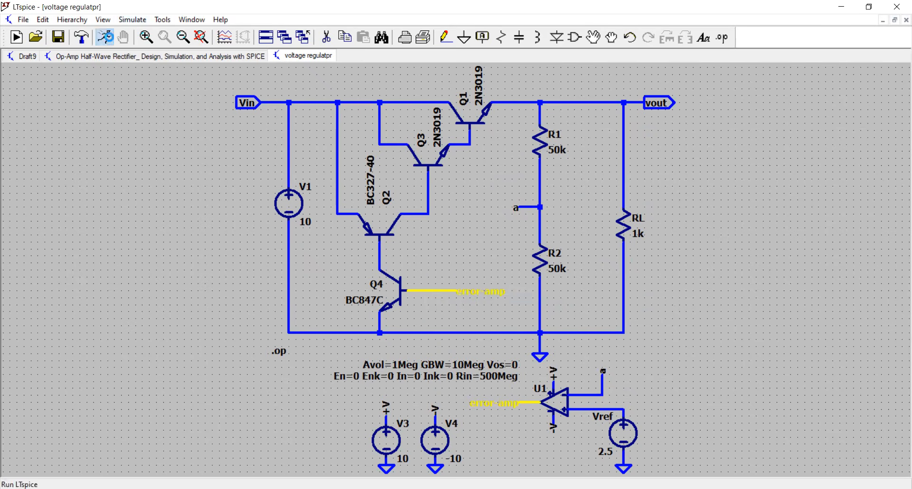
click(104, 37)
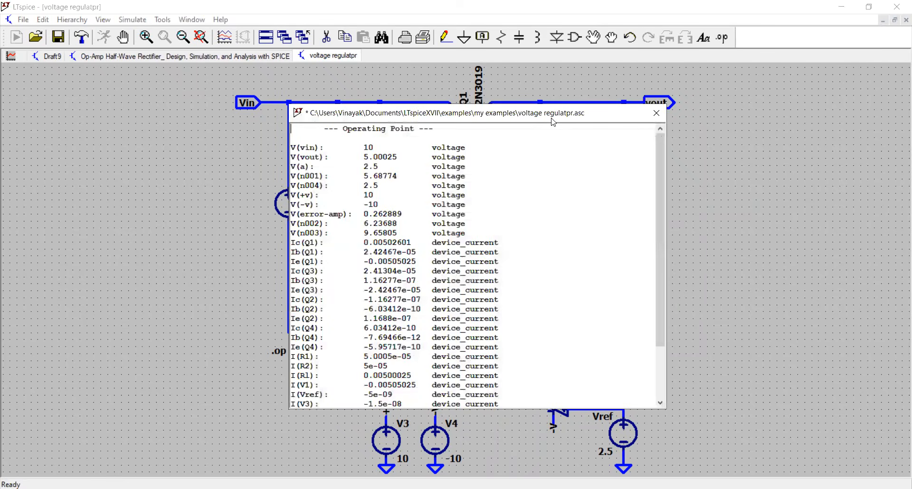
Step: Move the operating point results clear of the transistors and examine the op-amp supply and error-amp voltages
drag(552, 118, 807, 110)
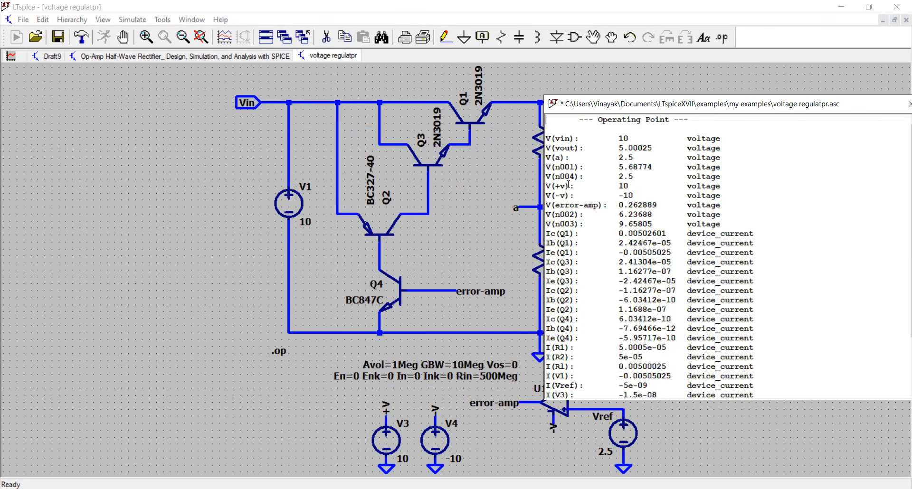
drag(722, 195, 546, 187)
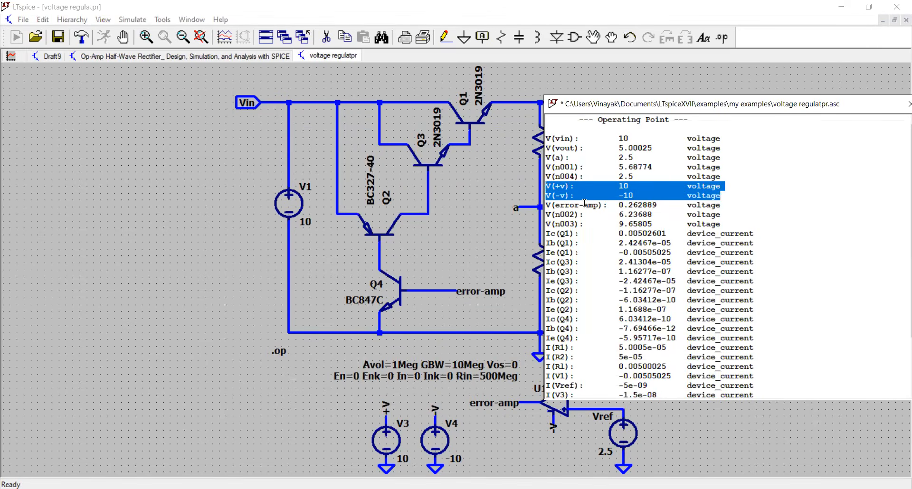
click(617, 203)
drag(731, 206, 529, 203)
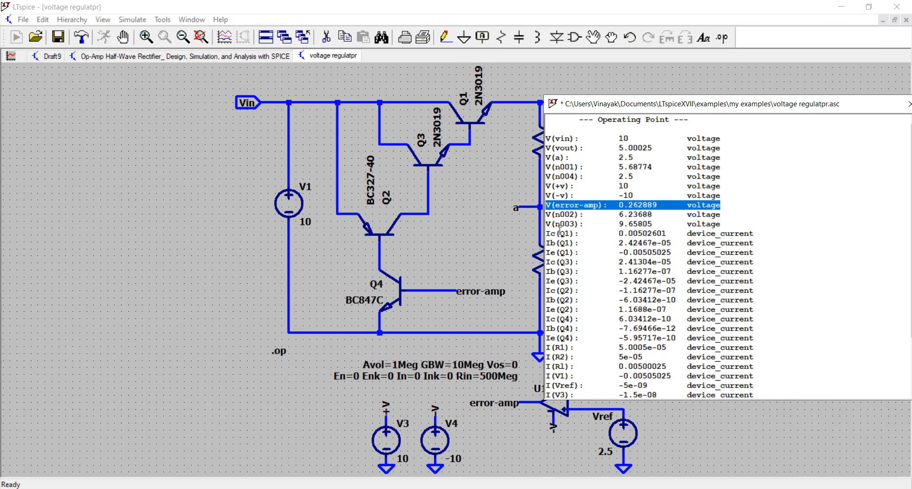
Step: Examine Q1's collector current and the currents of all four transistors in the operating point results
drag(546, 233, 587, 232)
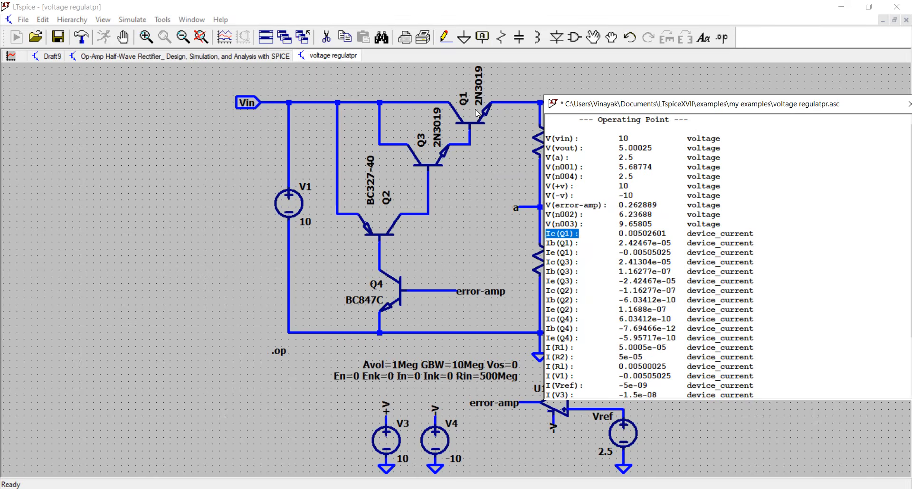
click(643, 234)
drag(623, 255, 625, 256)
drag(685, 339, 545, 233)
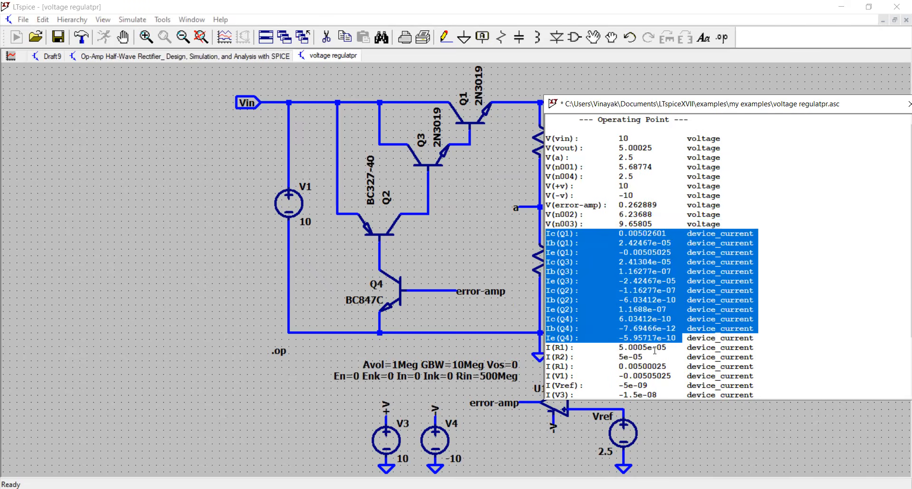
Step: Examine the currents through R1, R2, V1 and Vref in the operating point results
click(656, 349)
triple_click(657, 349)
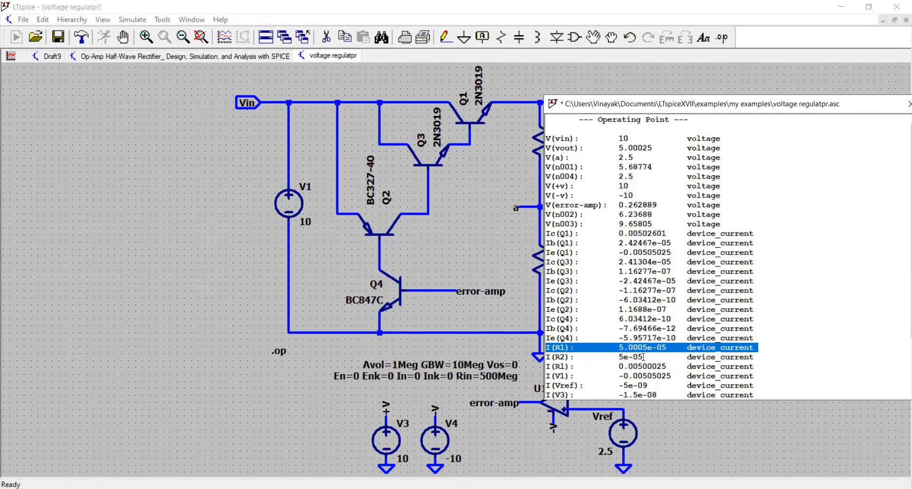
click(644, 356)
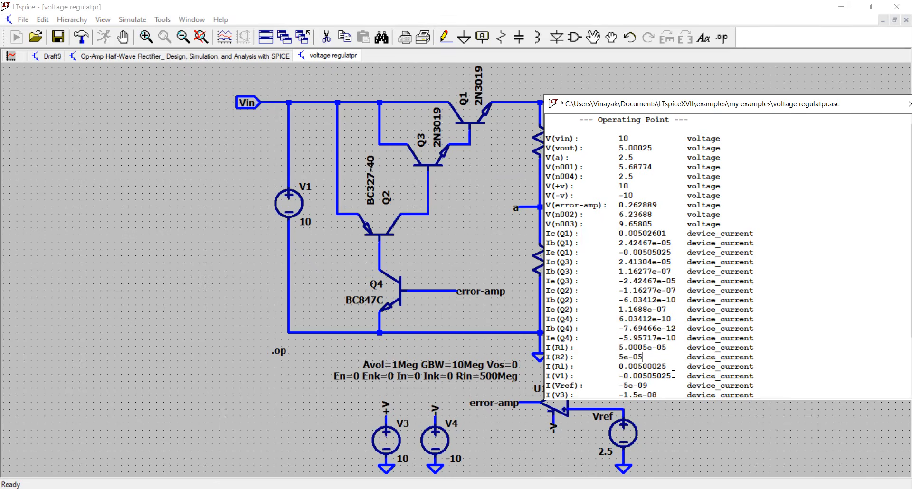
drag(674, 376, 570, 379)
click(648, 375)
triple_click(648, 375)
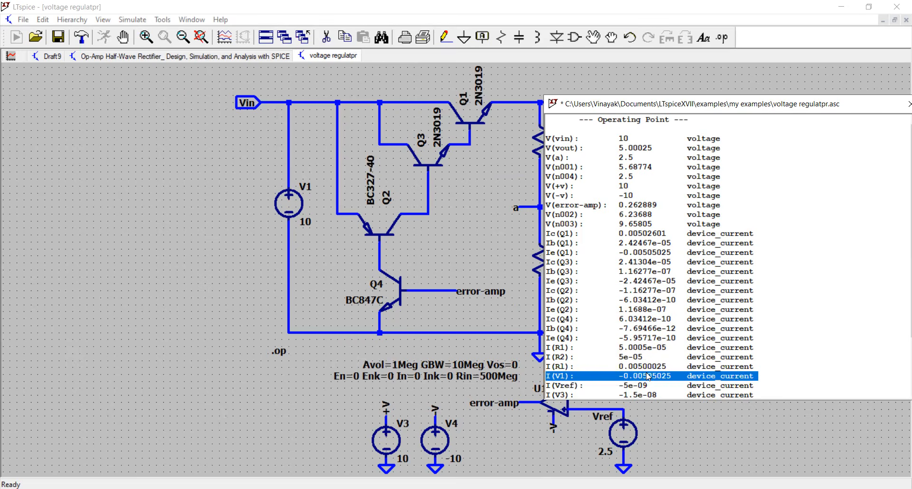
triple_click(647, 387)
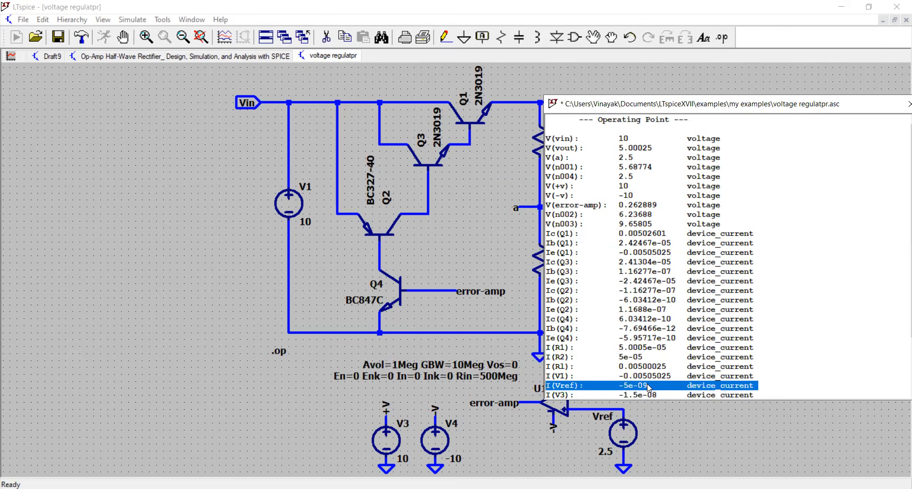
Step: Examine the V3, V4 and U1 subcircuit currents at the end of the results, and close the results
scroll(580, 387, down, 2)
click(580, 338)
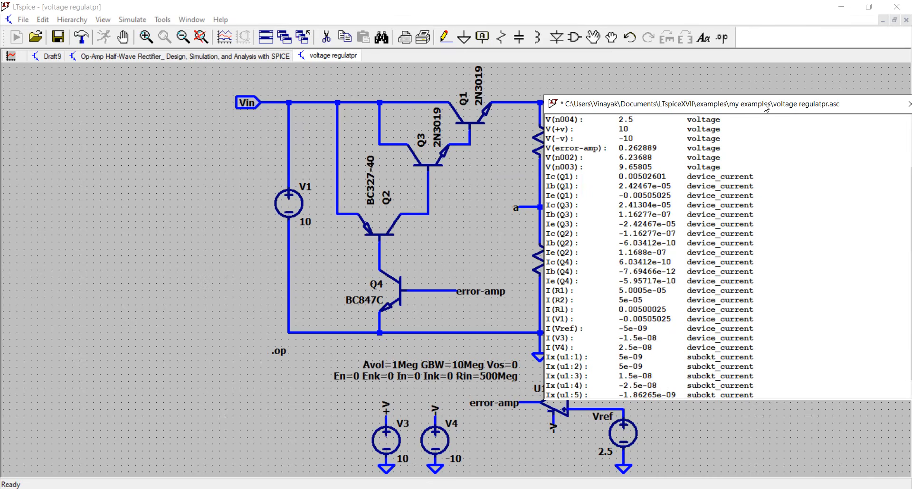
drag(766, 108, 726, 113)
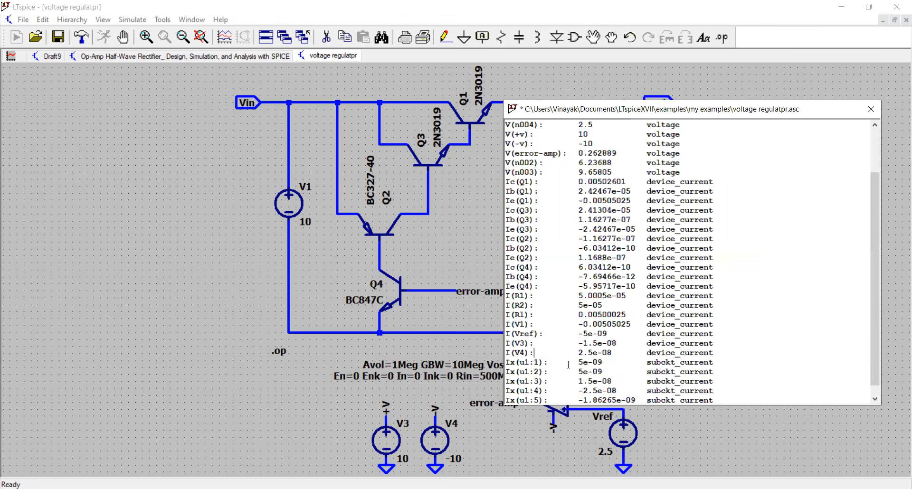
scroll(568, 365, down, 1)
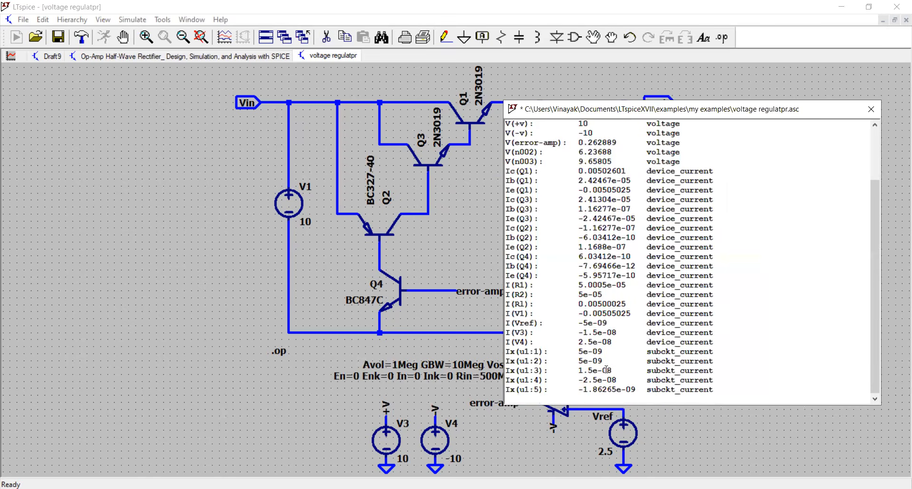
scroll(697, 306, up, 3)
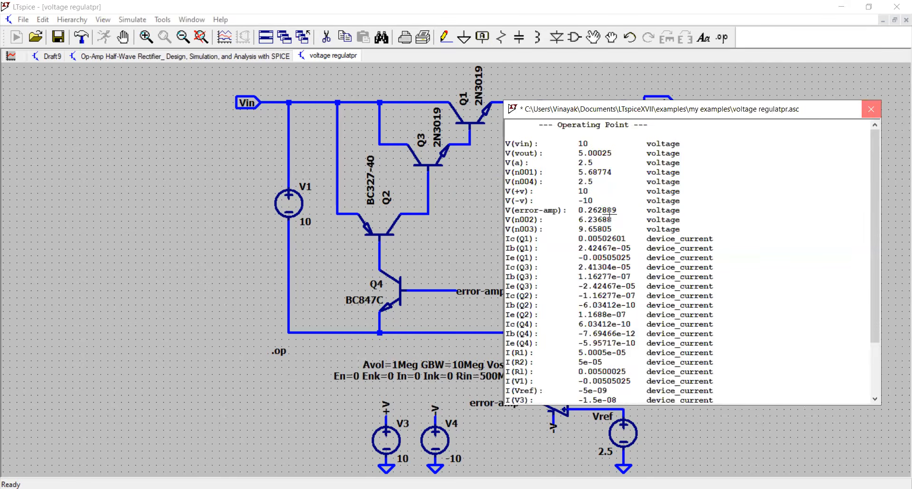
click(870, 110)
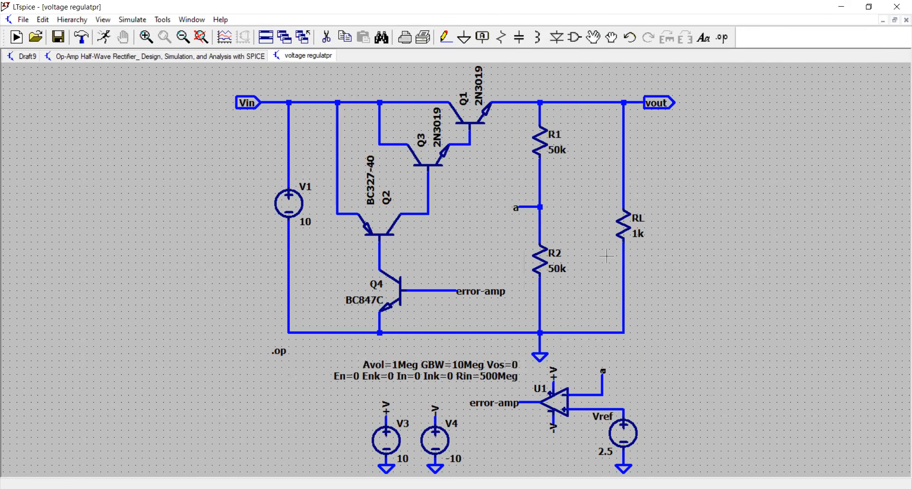
Step: Set load resistor RL to 200 ohms and rerun the operating point simulation
right_click(636, 224)
click(509, 261)
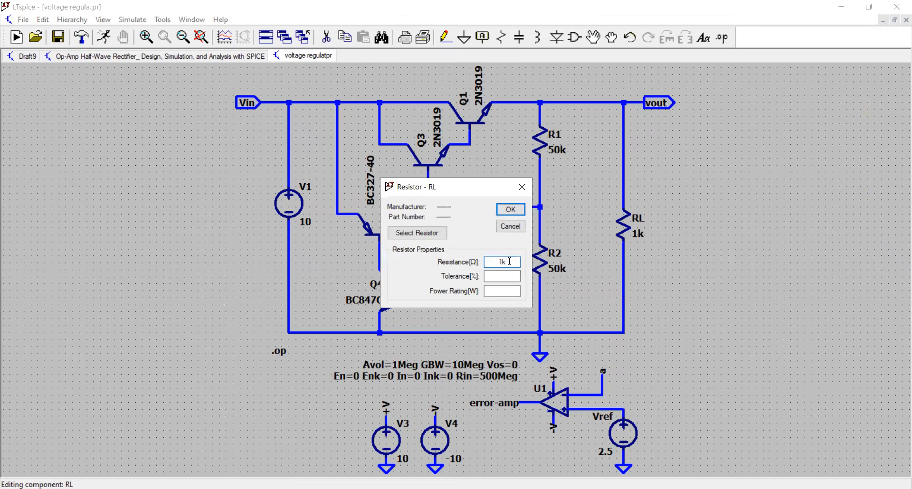
double_click(509, 261)
text(200)
key(Return)
click(103, 38)
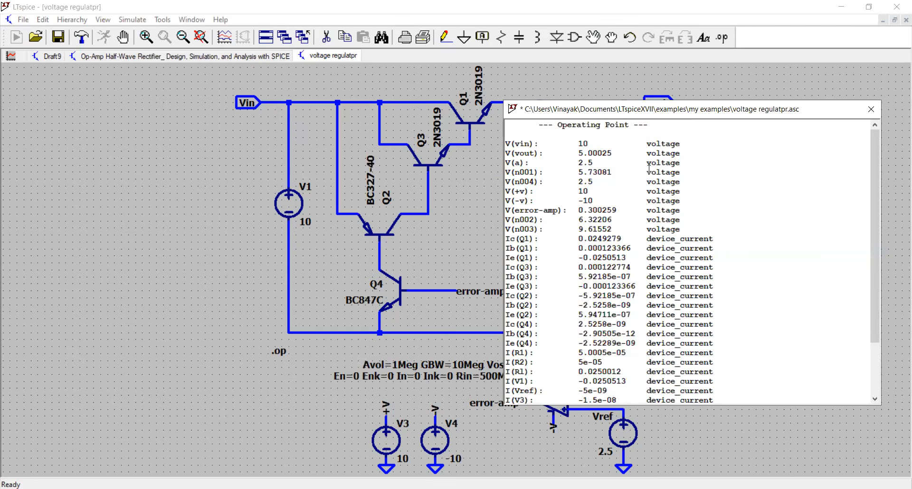
Step: Examine the Vin, vout, op-amp supply and error-amp voltages for the 200 ohm load
drag(619, 149, 487, 144)
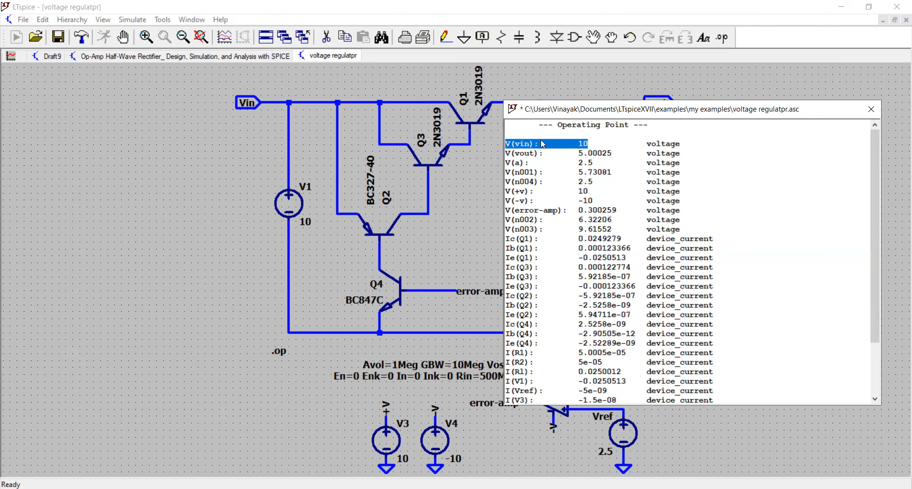
drag(613, 153, 502, 149)
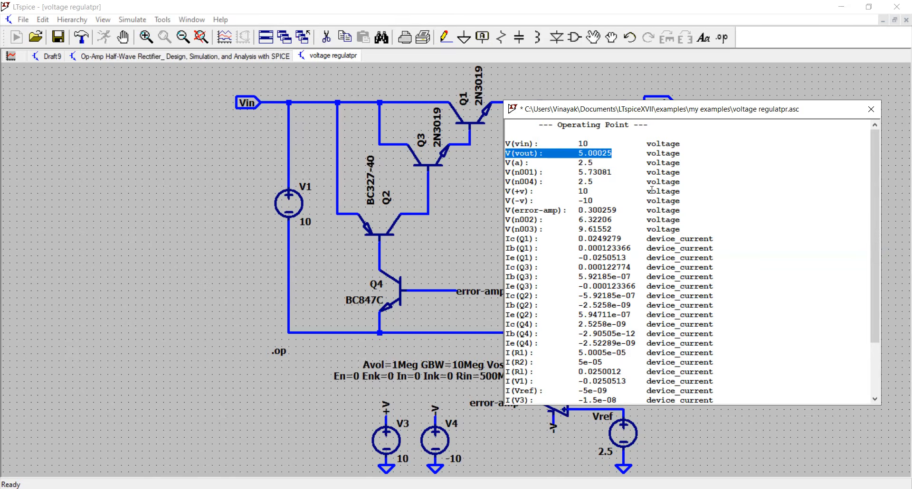
drag(594, 199, 526, 195)
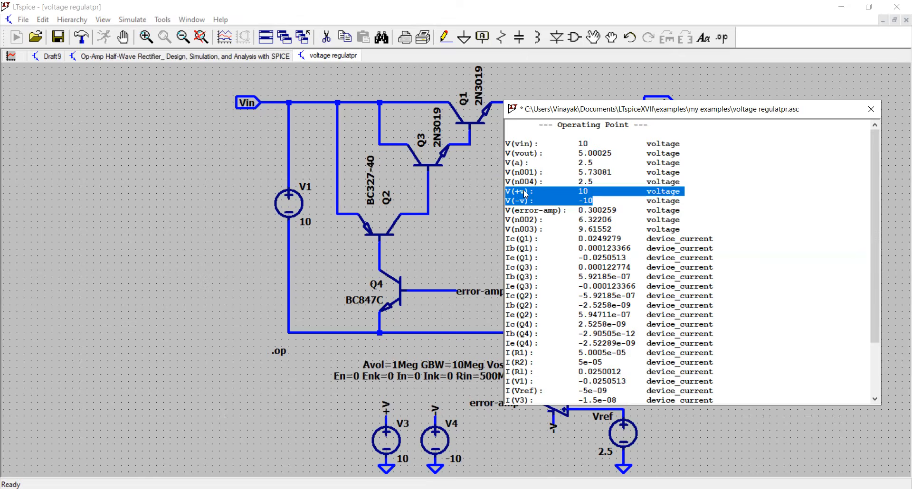
drag(681, 210, 496, 209)
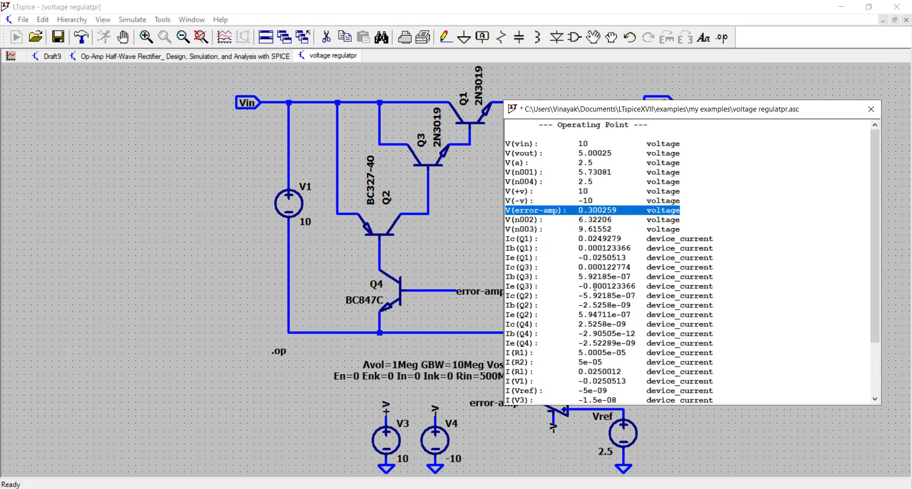
Step: Examine Q1's collector current for the 200 ohm load and move the results clear of the vout label
drag(516, 239, 621, 239)
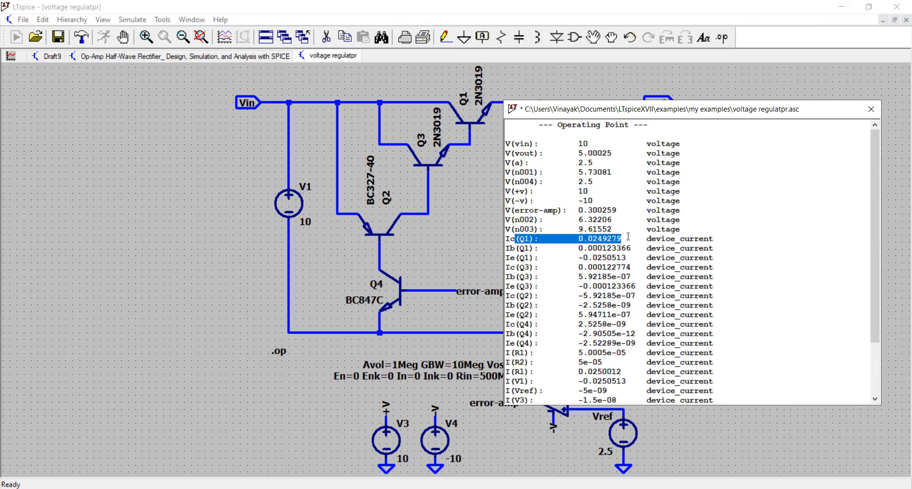
click(601, 238)
scroll(628, 358, down, 3)
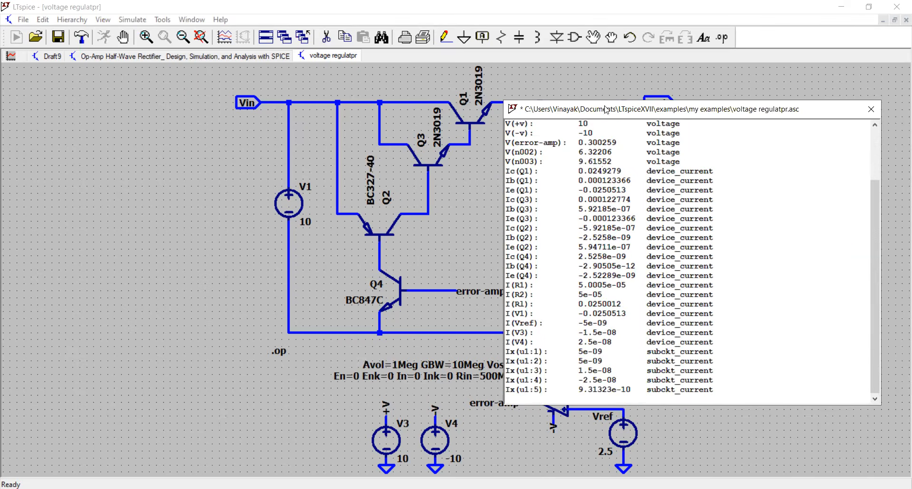
drag(608, 116, 644, 148)
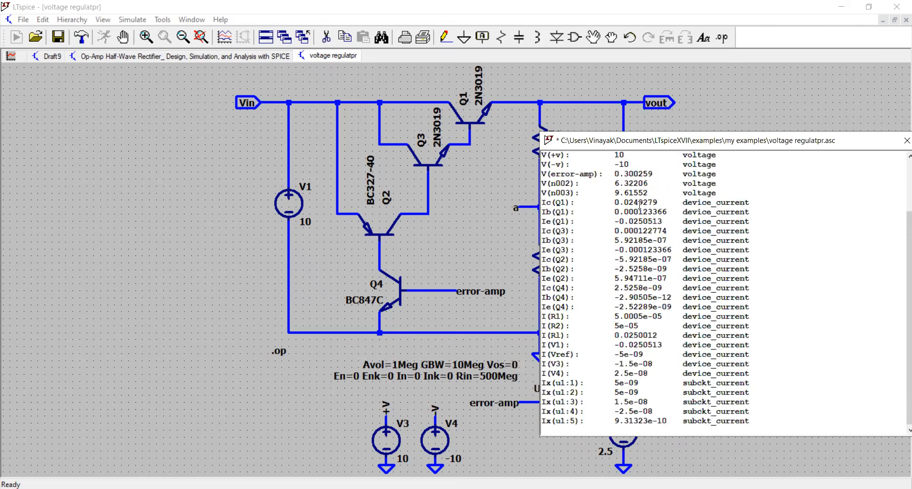
mouse_move(614, 202)
mouse_down()
mouse_move(643, 203)
mouse_move(603, 203)
mouse_up()
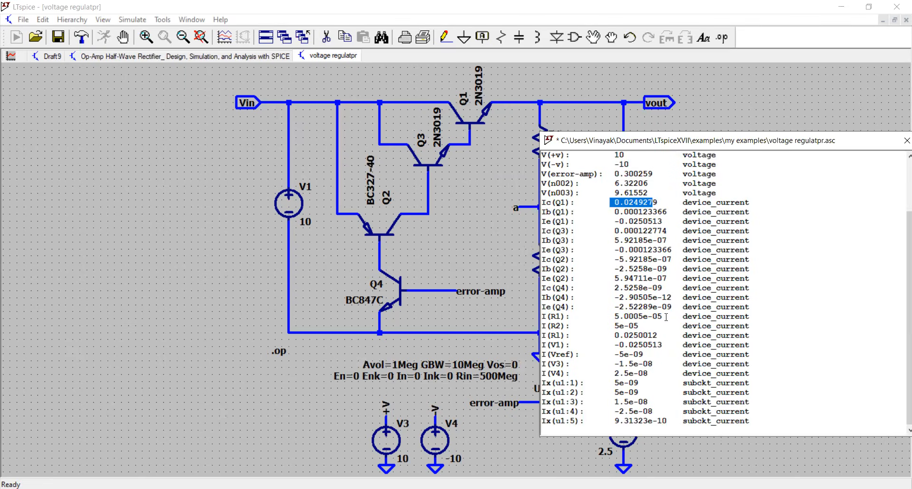
Step: Examine the currents through R1 and V1 for the 200 ohm load, and close the results
drag(665, 317, 602, 318)
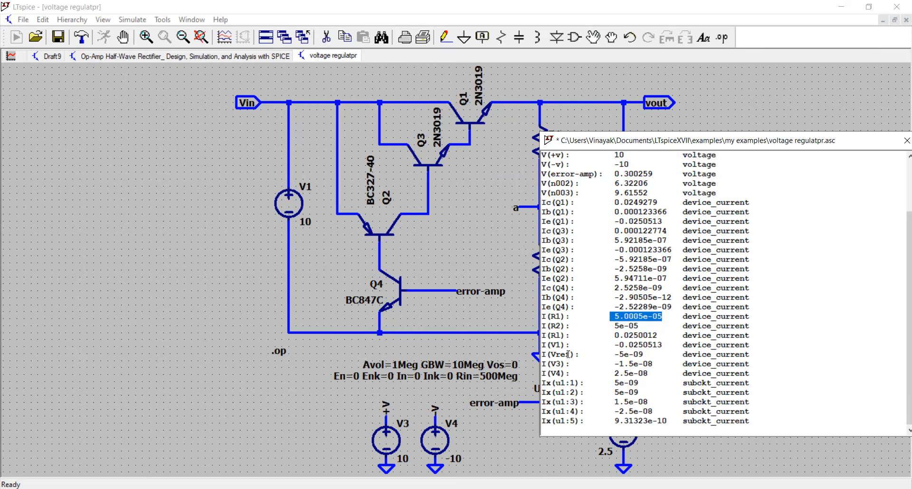
drag(677, 345, 533, 348)
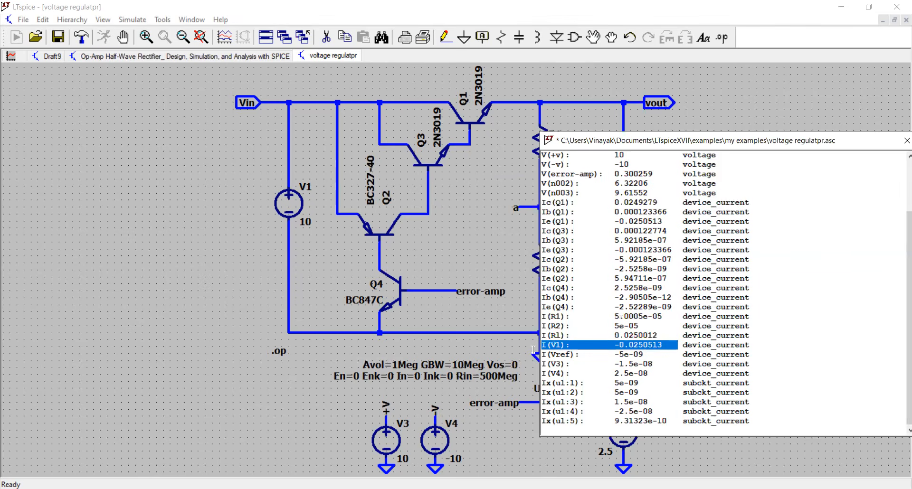
click(643, 346)
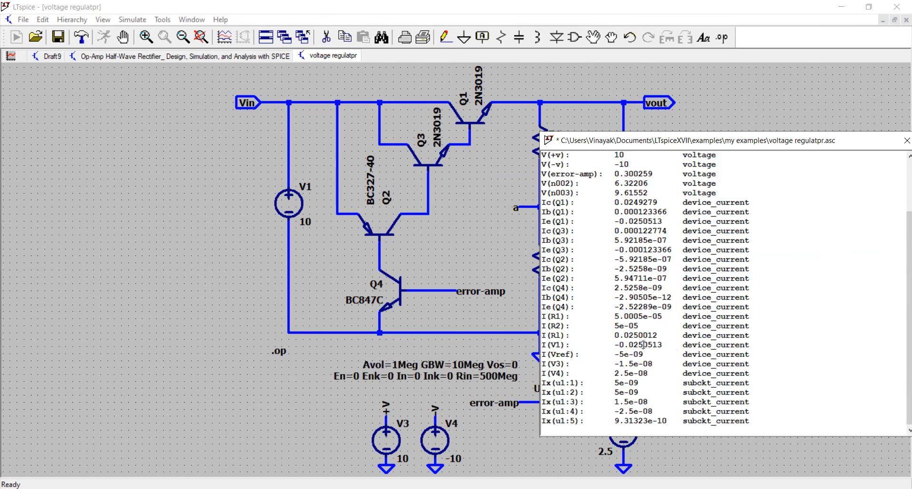
click(906, 141)
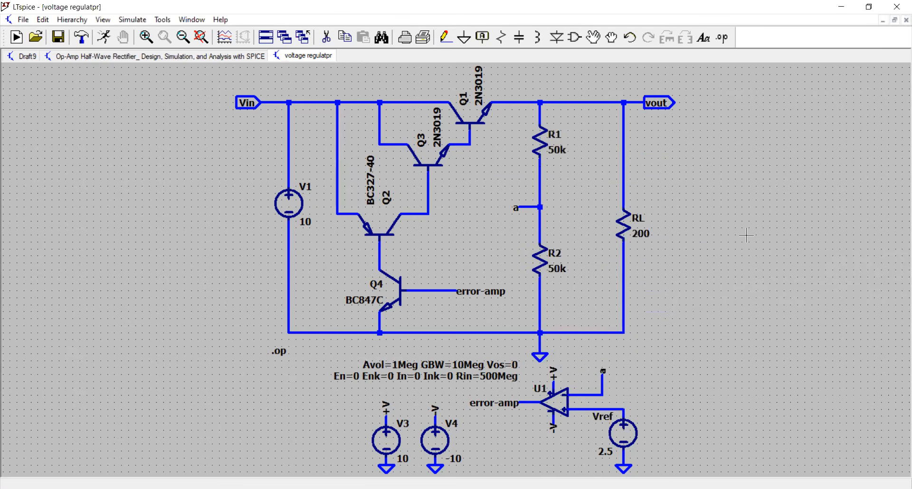
Step: Replace RL's resistance with the parameter {x}
mouse_move(636, 221)
mouse_move(642, 103)
right_click(634, 226)
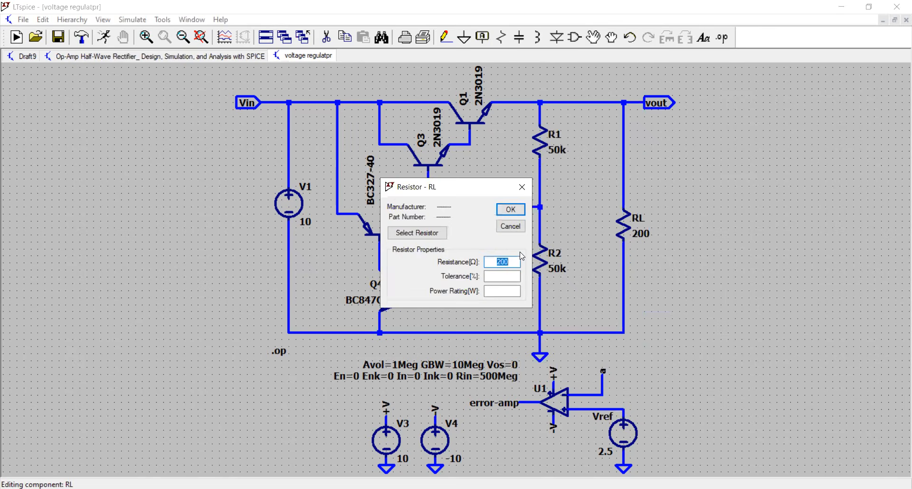
text({{)
key(BackSpace)
text({x})
click(511, 209)
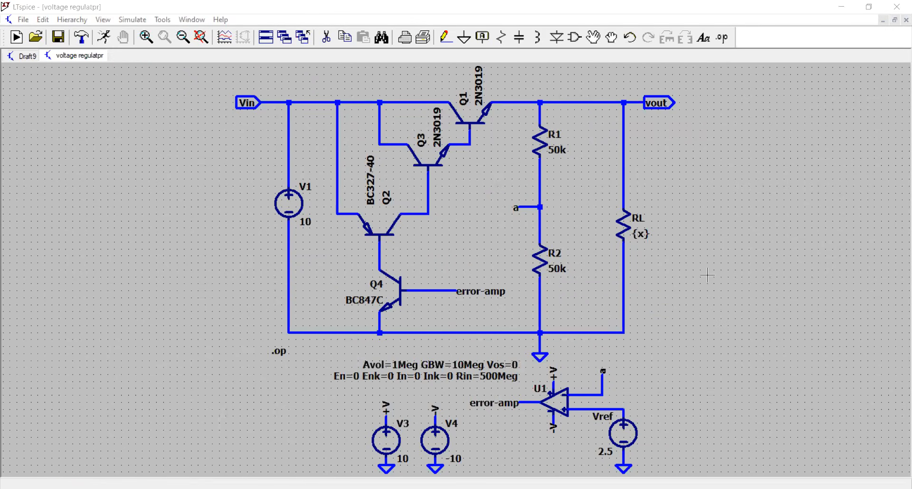
Step: Add the SPICE directive .step param x 100 200 10 to the schematic beside RL
click(723, 38)
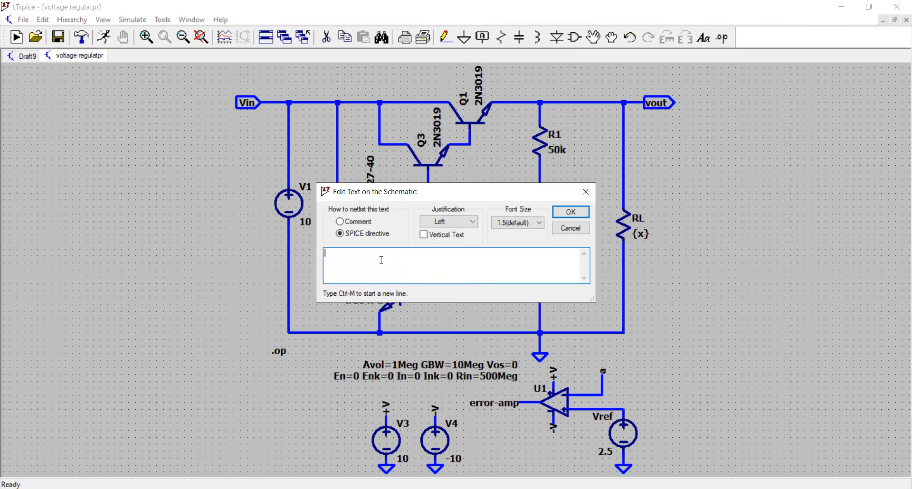
text(.step param x 100 200)
key(BackSpace)
key(BackSpace)
key(BackSpace)
text(500)
key(BackSpace)
key(BackSpace)
key(BackSpace)
text(200 10)
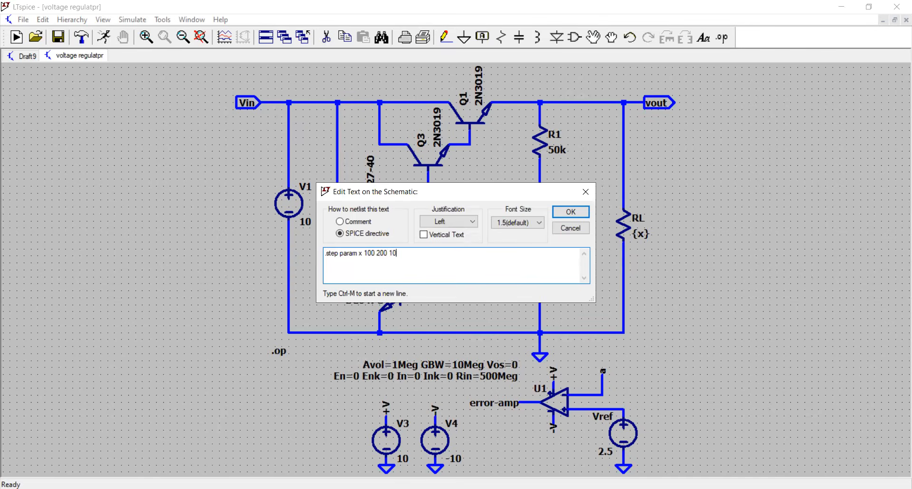
click(570, 212)
click(652, 270)
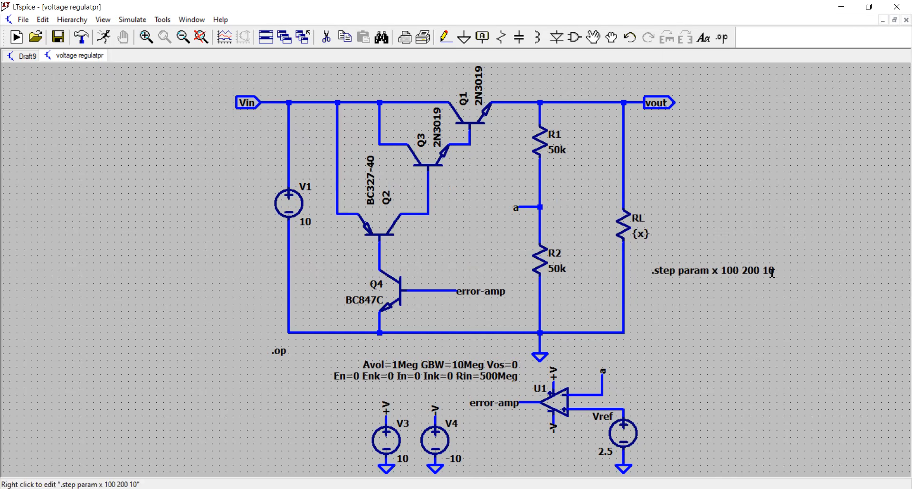
Step: Run the stepped load simulation, close the Draft9 schematic and tile the remaining windows
click(104, 38)
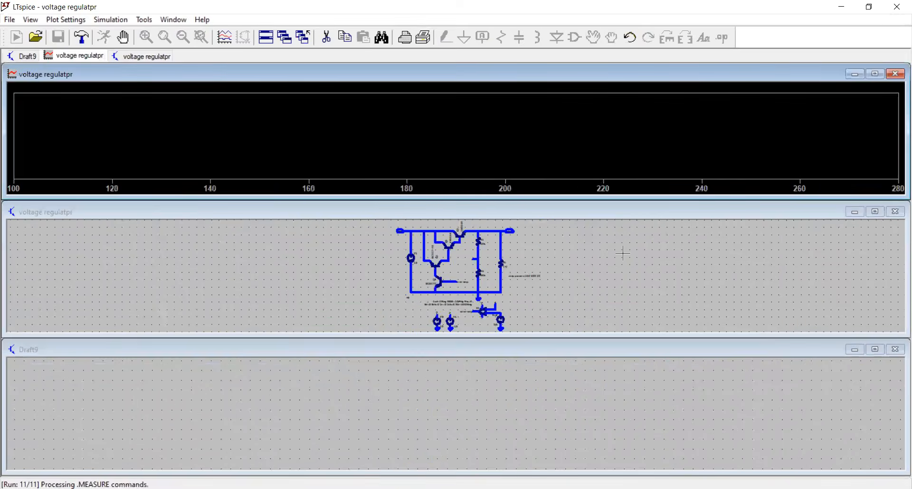
click(898, 353)
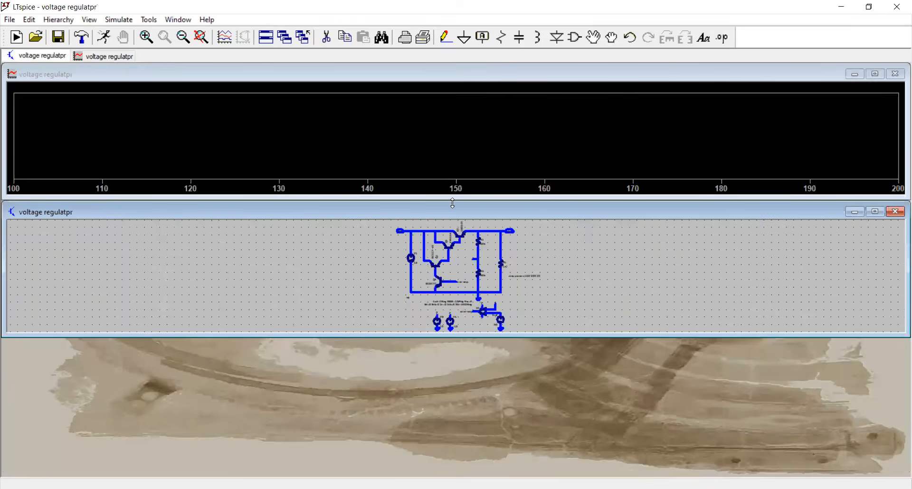
click(267, 42)
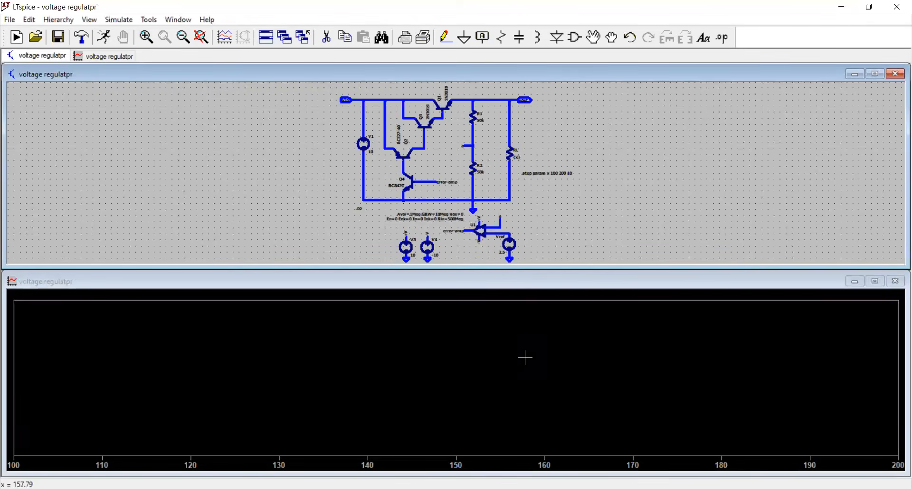
Step: Plot V(vout) over the 100 to 200 ohm sweep, examine the trace up close, and restore the full plot
click(517, 95)
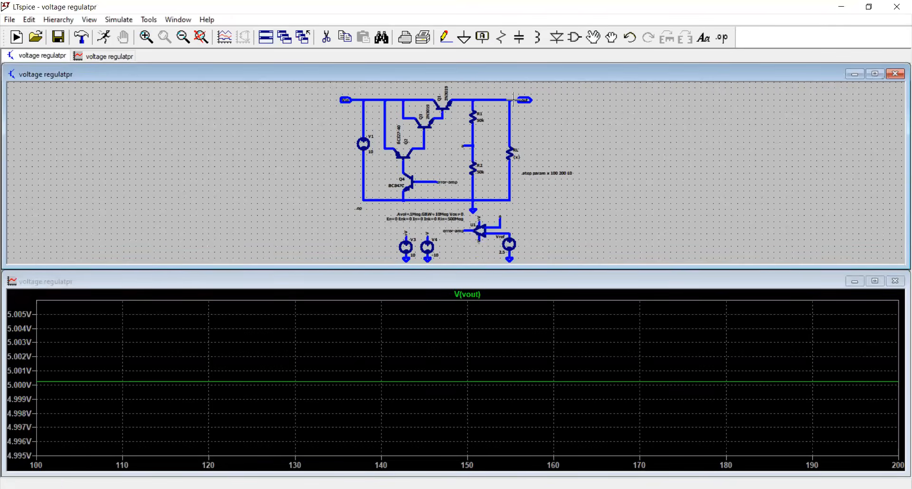
drag(588, 399, 36, 354)
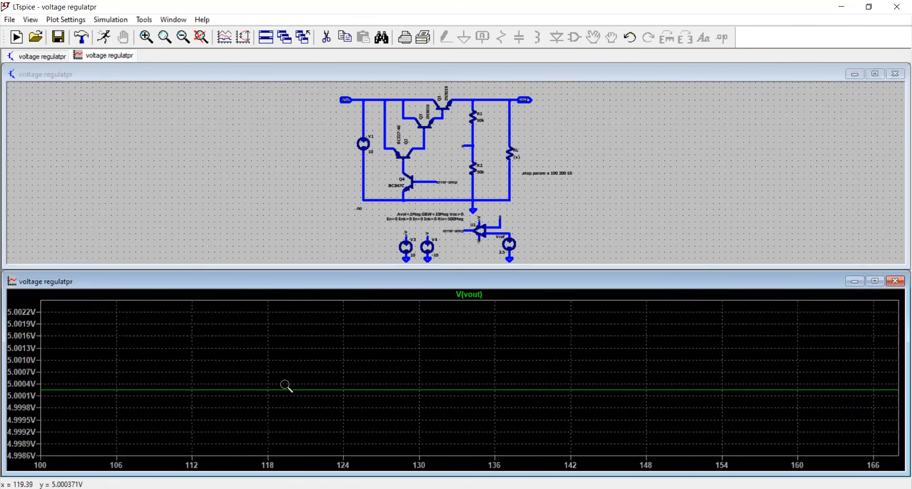
drag(285, 384, 382, 407)
drag(195, 328, 248, 354)
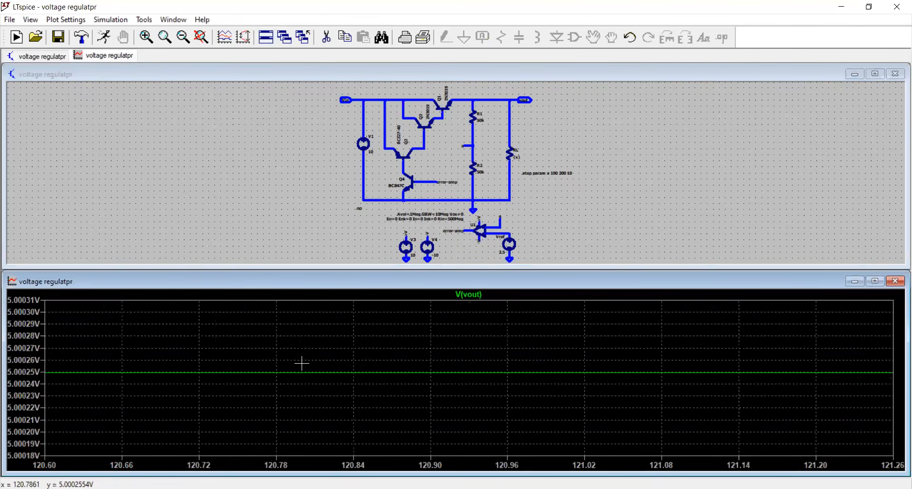
right_click(413, 351)
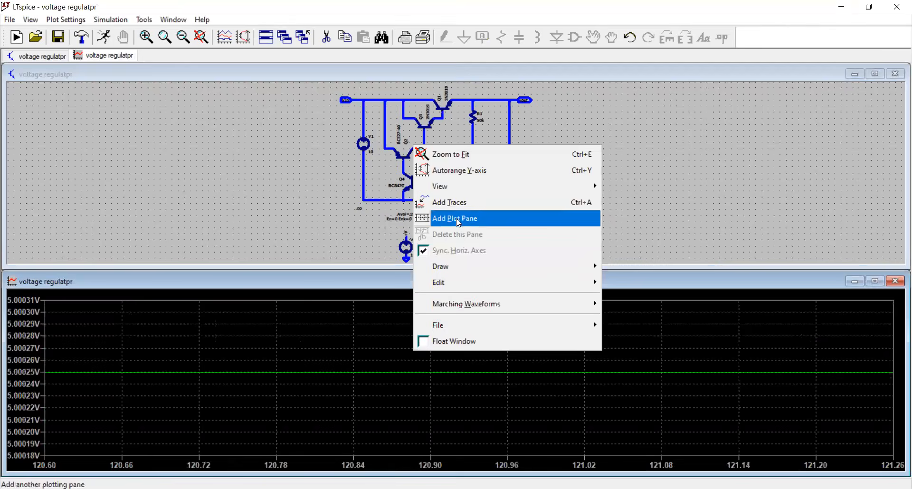
click(459, 155)
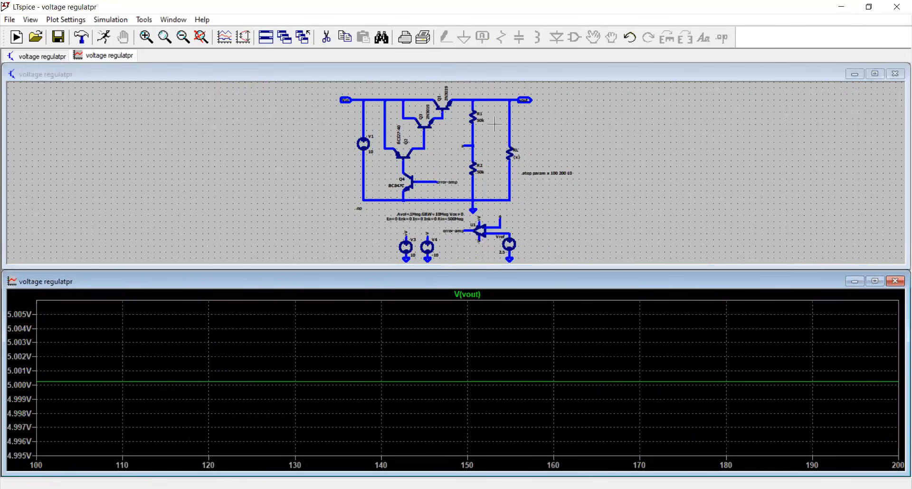
Step: Edit the .step statement to sweep x linearly from 10 to 5000 in increments of 100
click(717, 19)
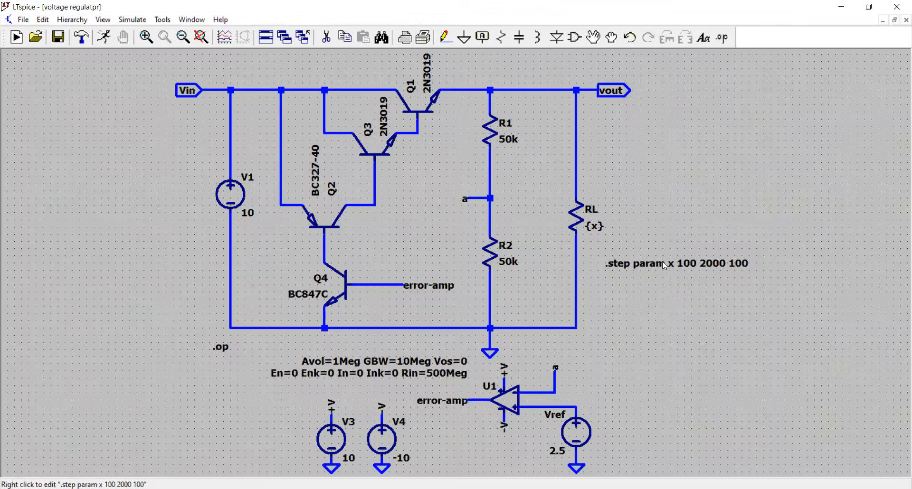
right_click(677, 263)
click(471, 251)
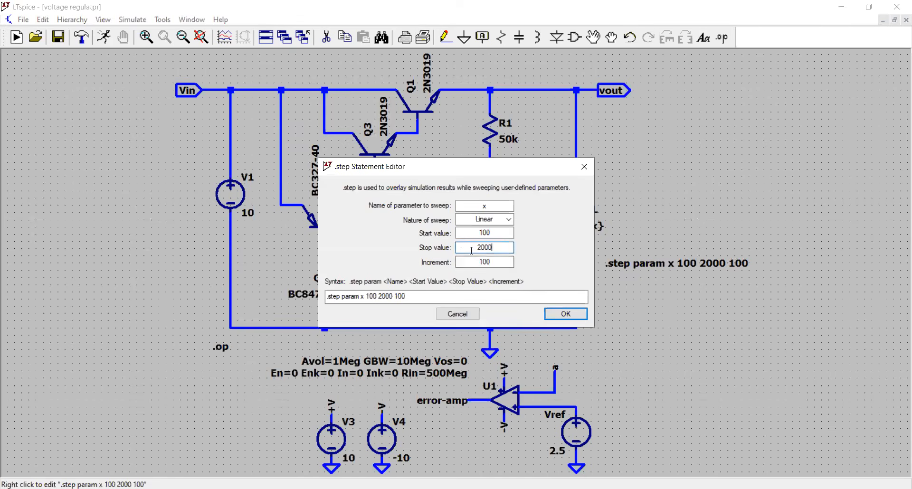
drag(487, 234, 478, 235)
text(1)
click(483, 246)
drag(484, 246, 479, 247)
text(5)
click(490, 260)
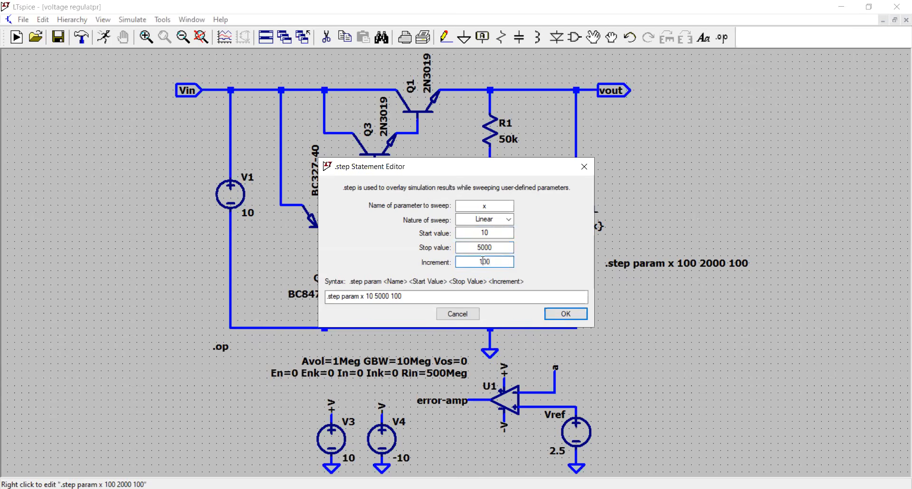
click(566, 314)
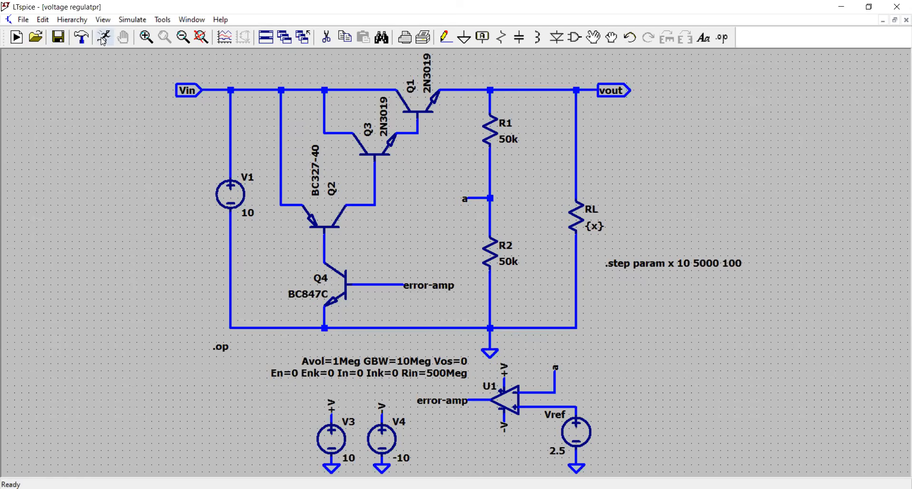
Step: Run the widened load sweep and plot V(vout) to examine the regulation from 10 to 5000 ohms
click(103, 40)
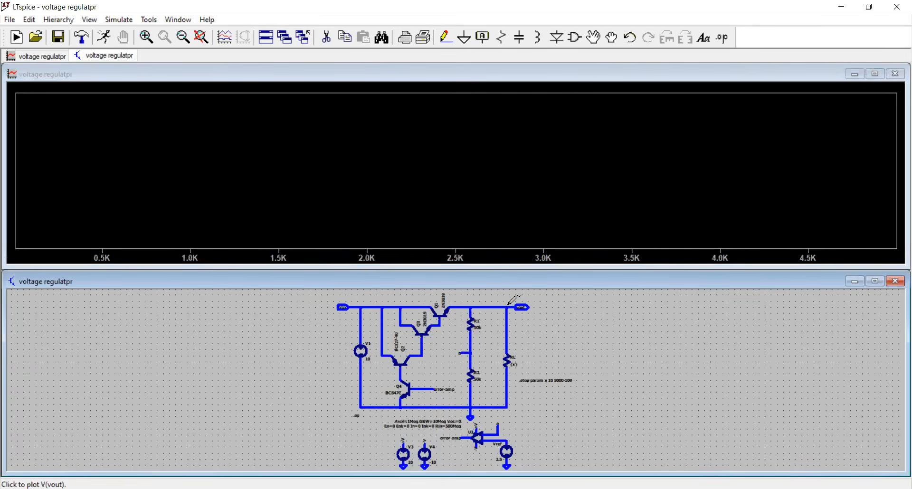
click(509, 303)
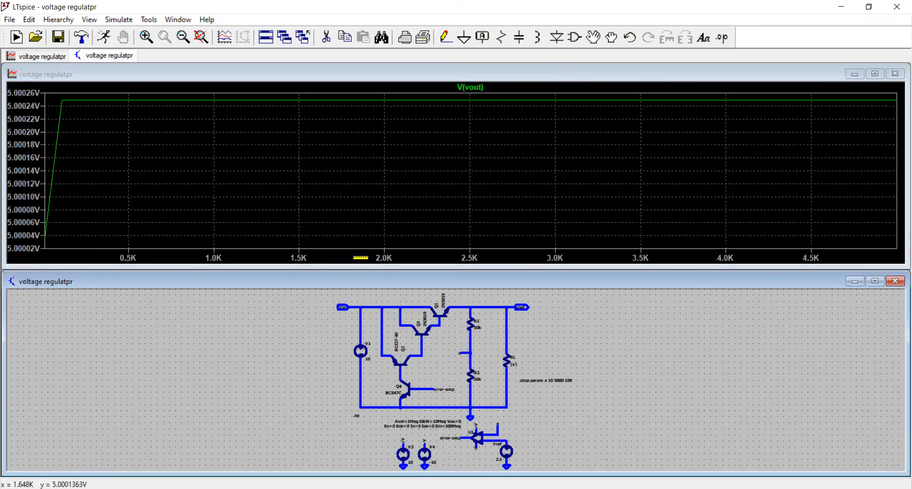
drag(74, 256, 36, 71)
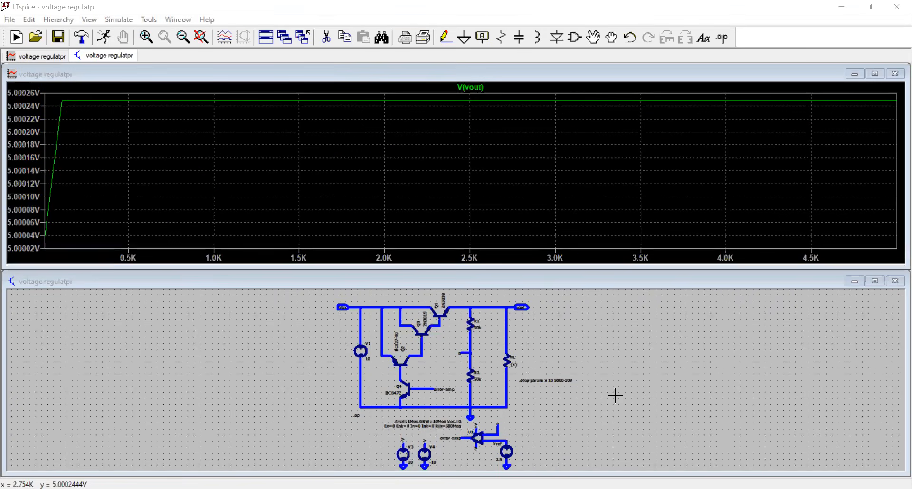
click(615, 396)
key(space)
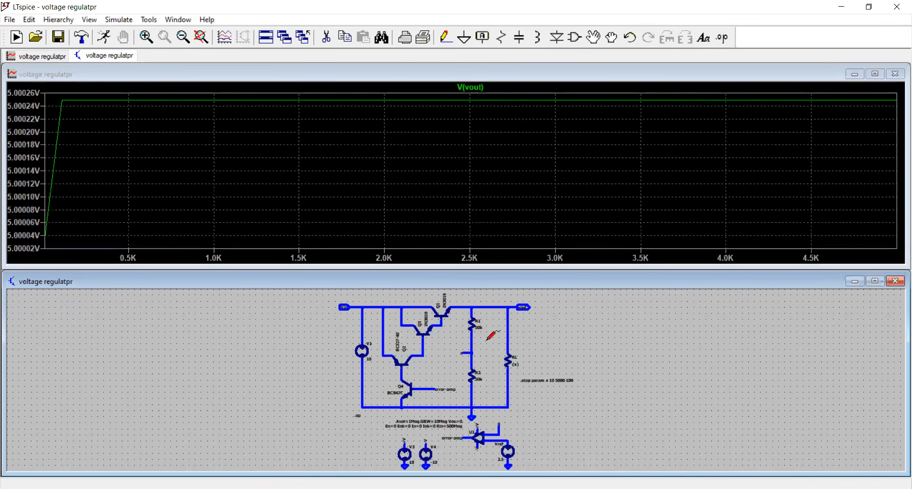
Step: Close the waveform plot, maximize the schematic and set RL's resistance to 100 ohms
click(897, 74)
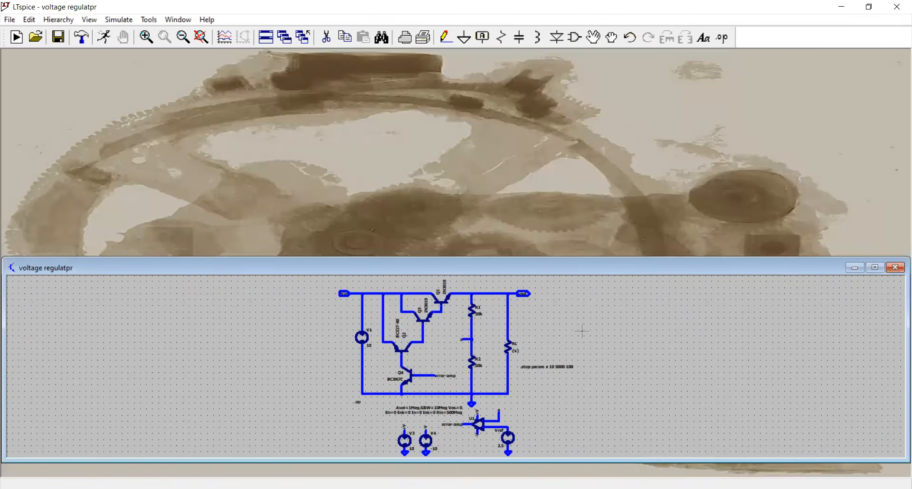
click(875, 268)
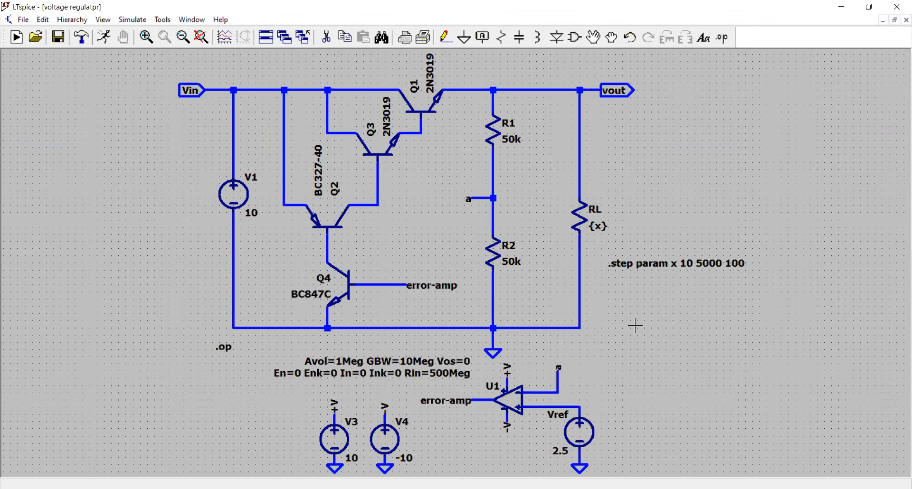
right_click(584, 219)
text(100)
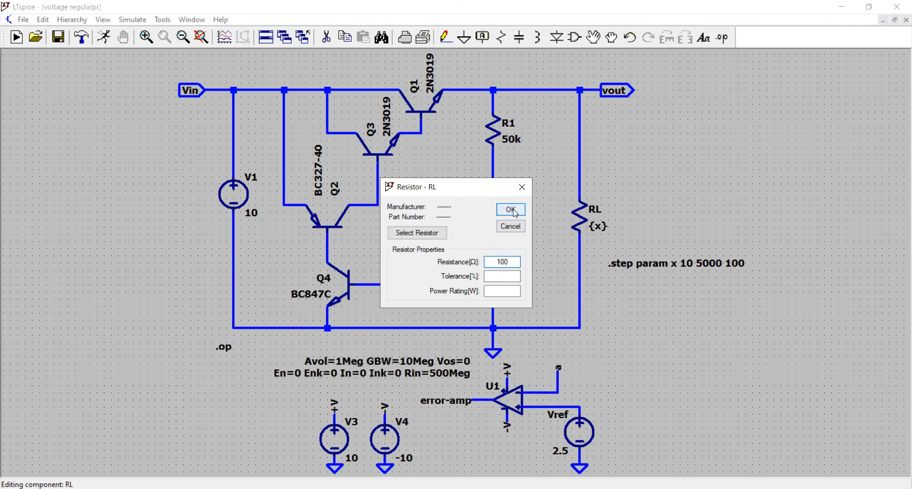
click(511, 210)
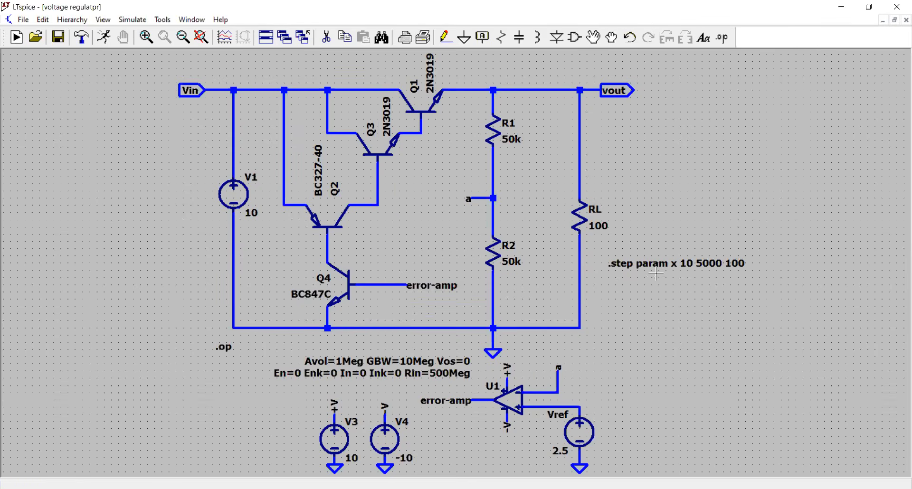
Step: Disable the .step param x directive by turning it into a comment with a leading semicolon
right_click(618, 264)
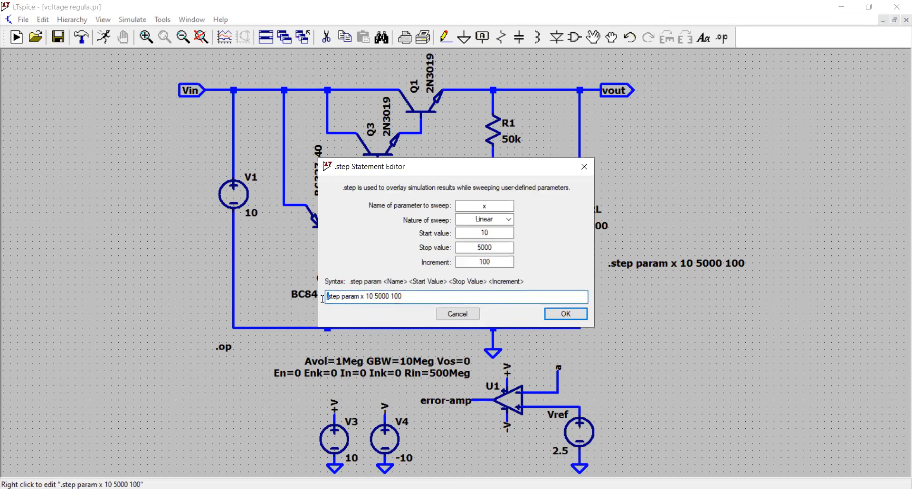
text(;)
key(BackSpace)
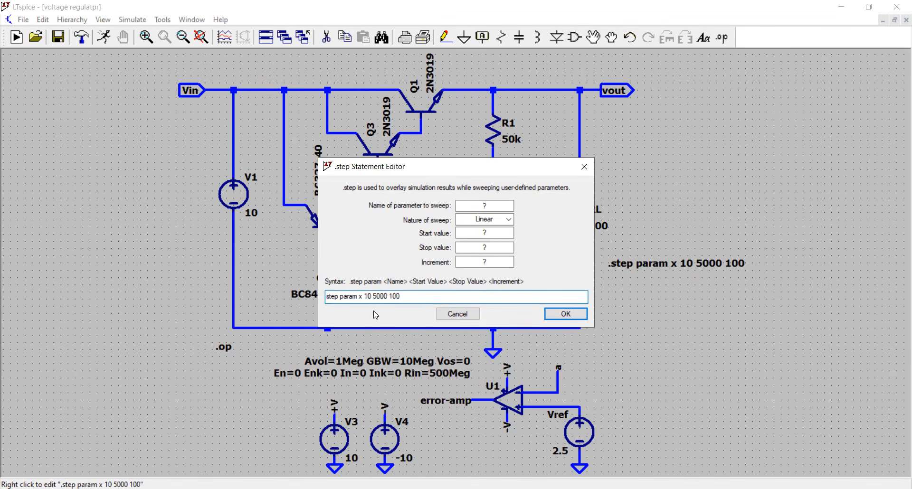
text(.)
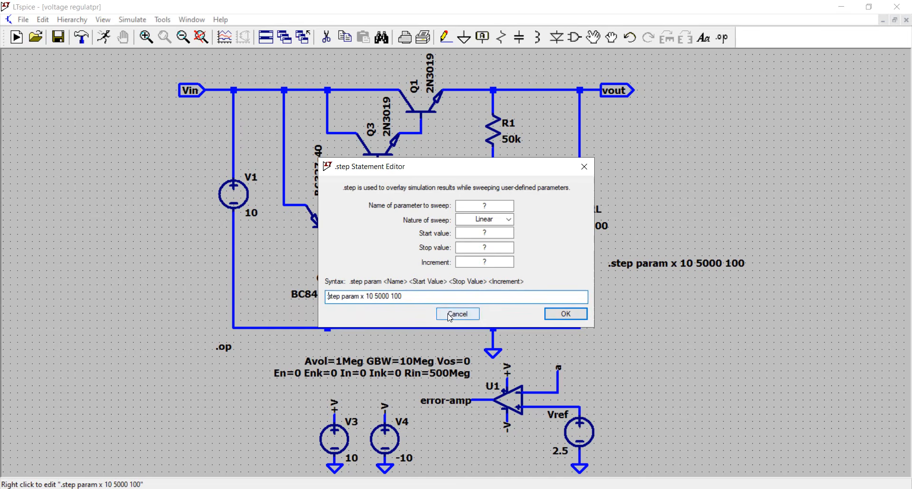
key(BackSpace)
text(.)
key(BackSpace)
text(.)
key(Return)
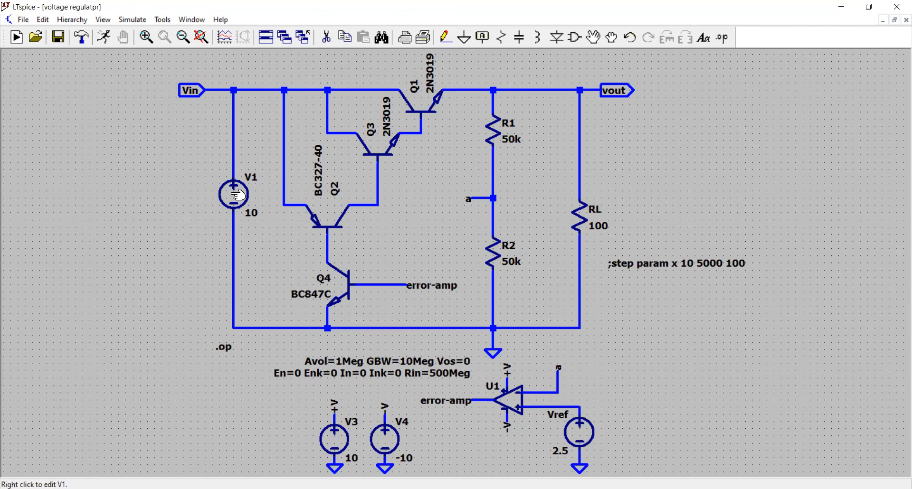
Step: Configure a linear DC sweep of source V1 with a start value of 10
right_click(238, 196)
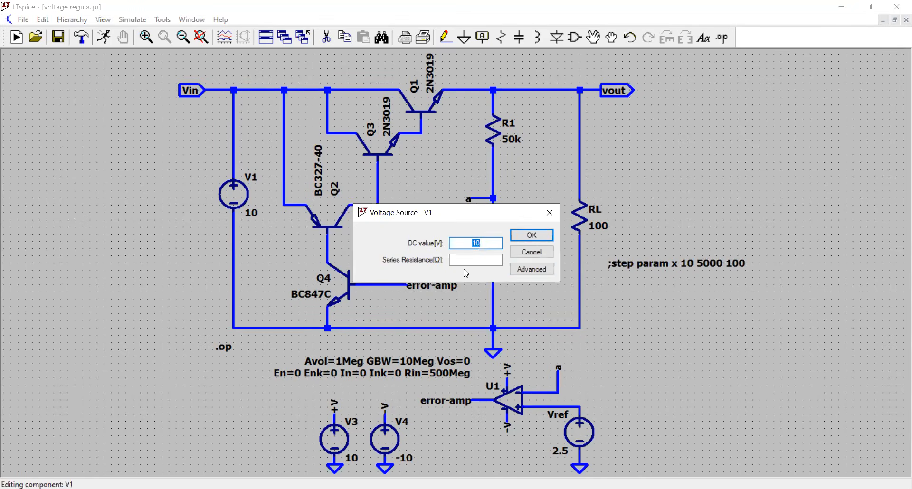
click(532, 252)
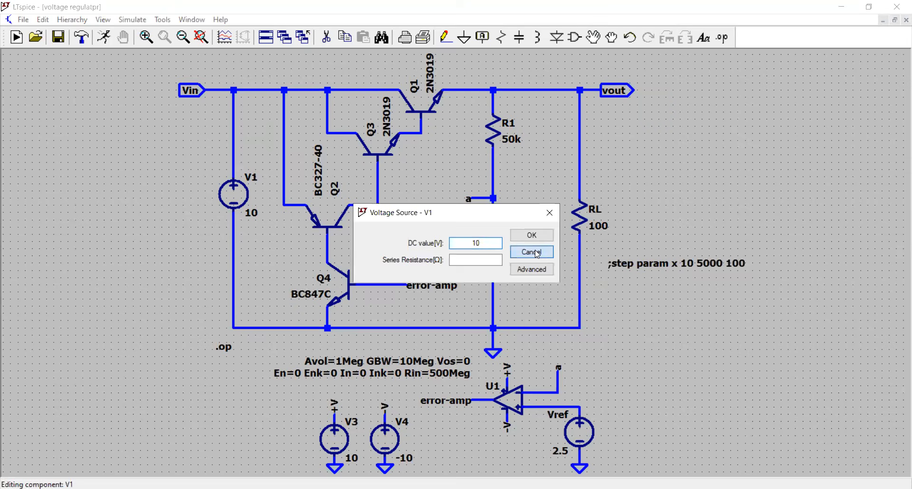
click(148, 18)
click(173, 136)
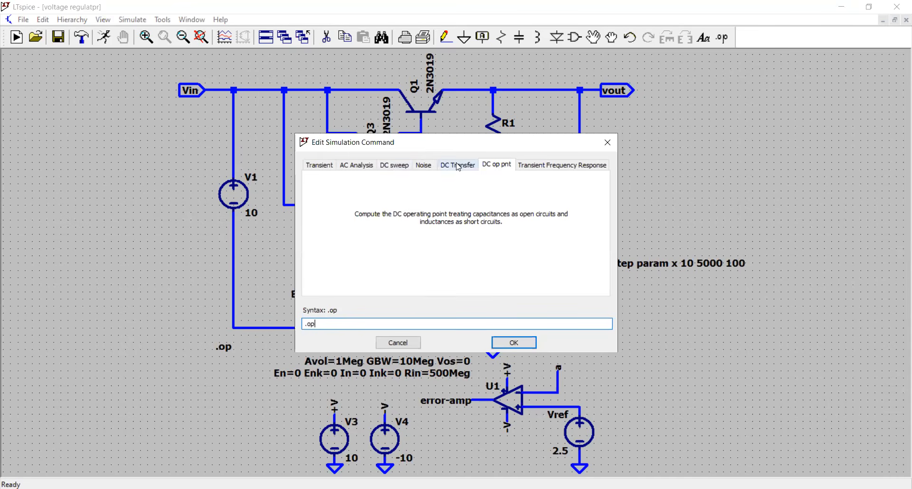
click(396, 165)
click(496, 220)
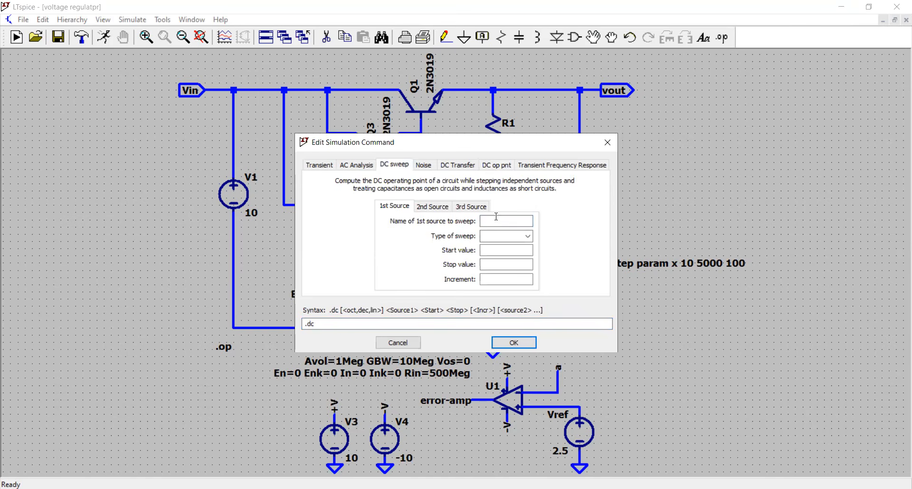
text(V1)
click(494, 237)
click(494, 244)
click(493, 249)
drag(514, 249, 500, 248)
text(10)
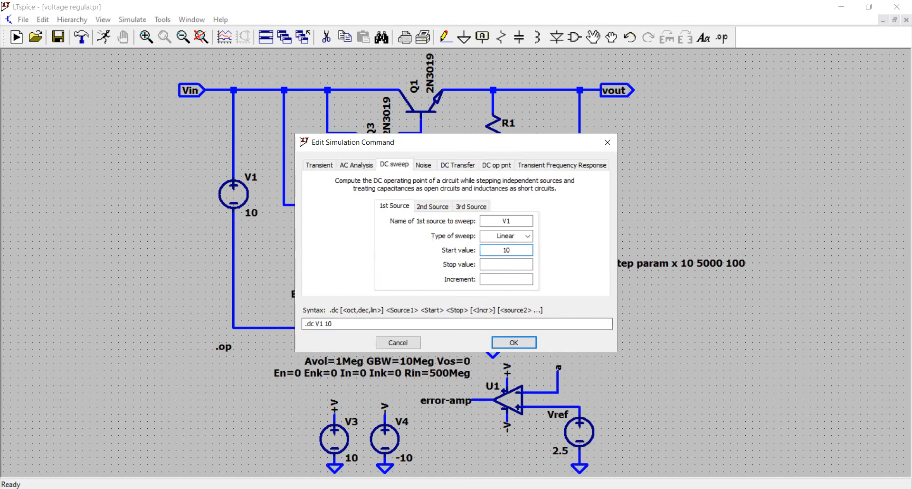
Step: Set the DC sweep's stop value to 5 and increment to 1, and place the directive beside V1's lower wire
click(507, 263)
text(5)
click(507, 280)
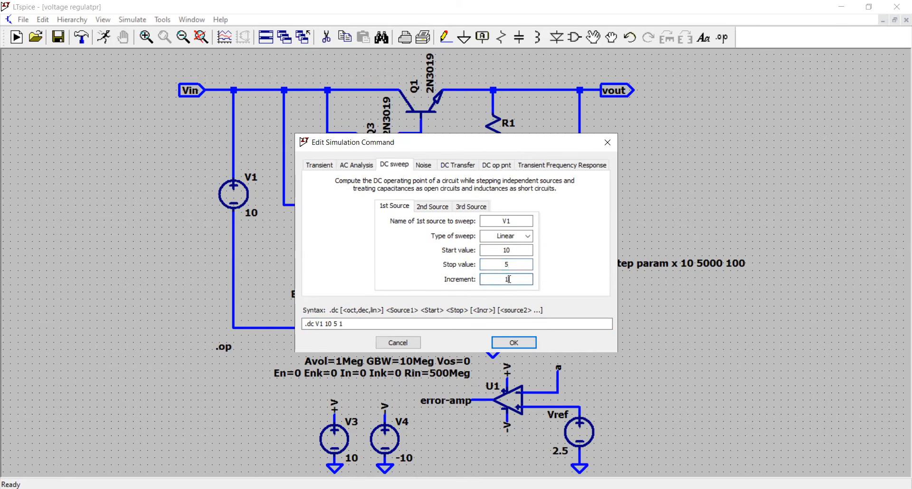
click(515, 342)
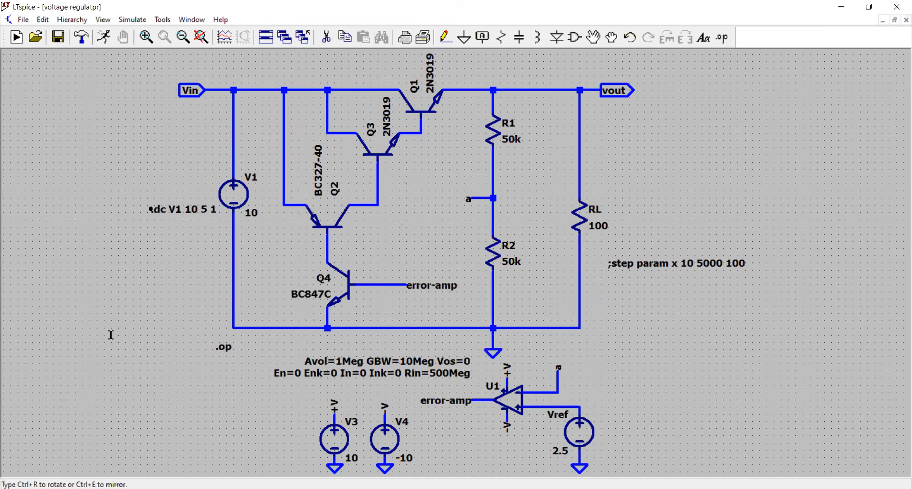
click(135, 279)
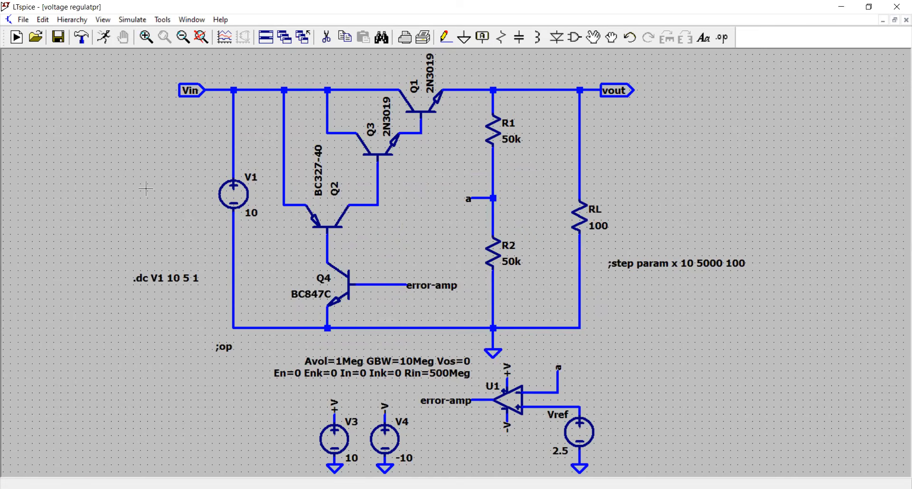
Step: Run the DC sweep of V1 and plot the voltages at the Vin and vout nodes
click(104, 37)
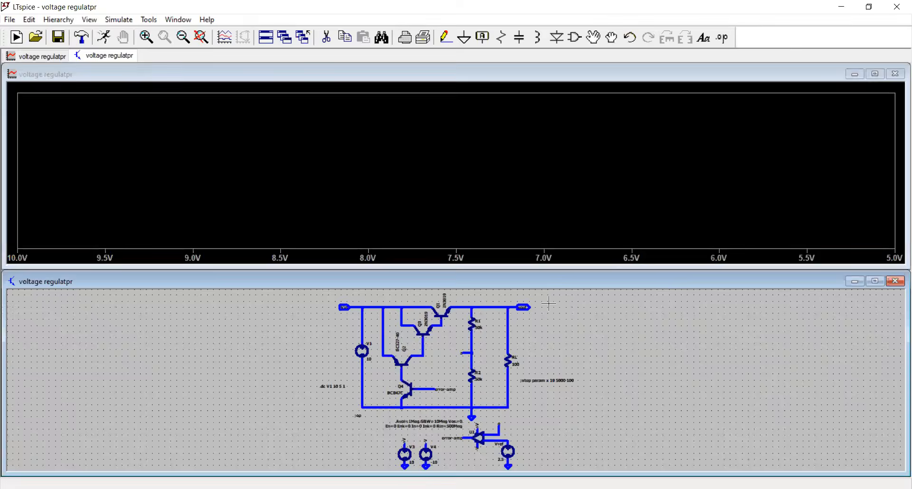
click(360, 307)
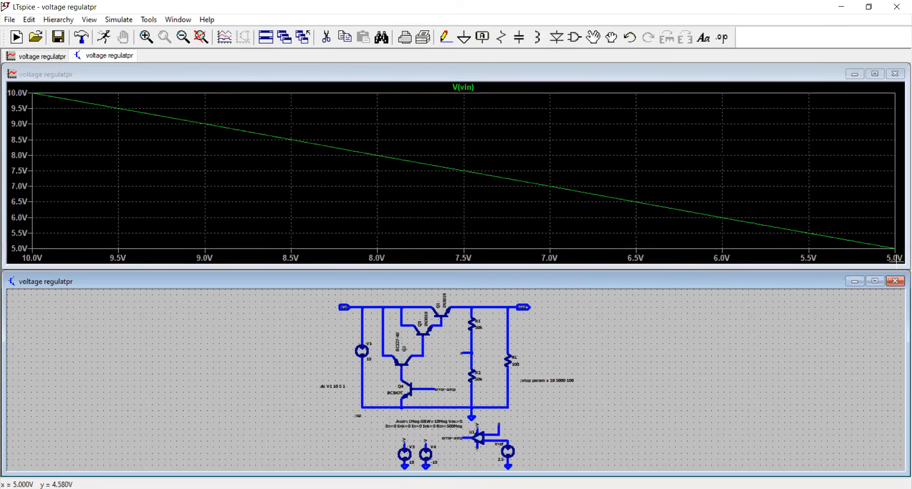
click(517, 303)
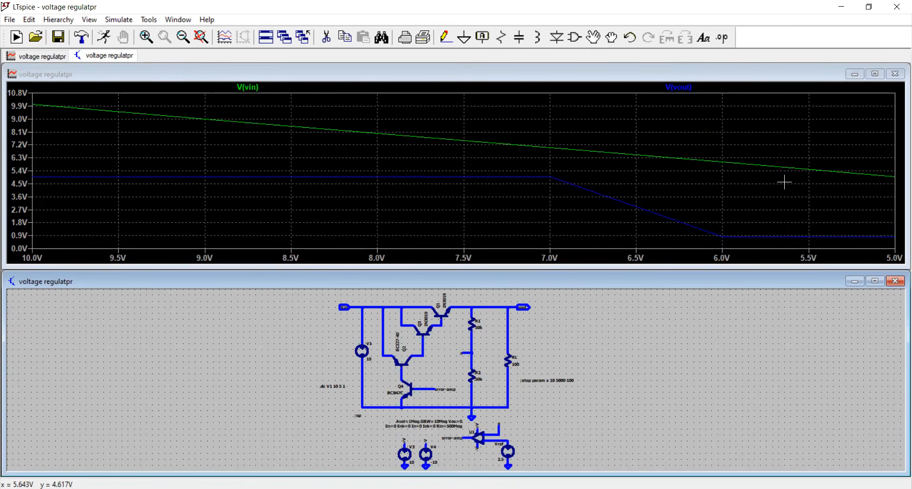
Step: Set the start value of V1's DC sweep to 20 and rerun the simulation
right_click(330, 385)
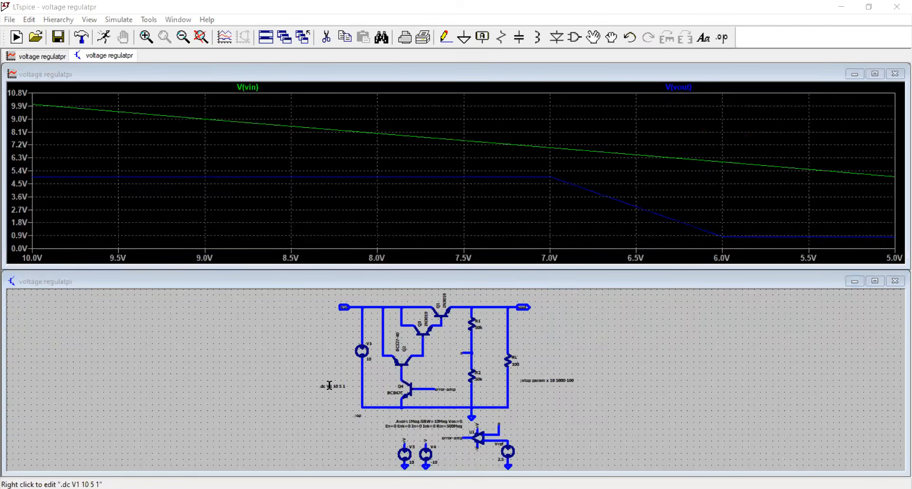
double_click(506, 250)
text(2)
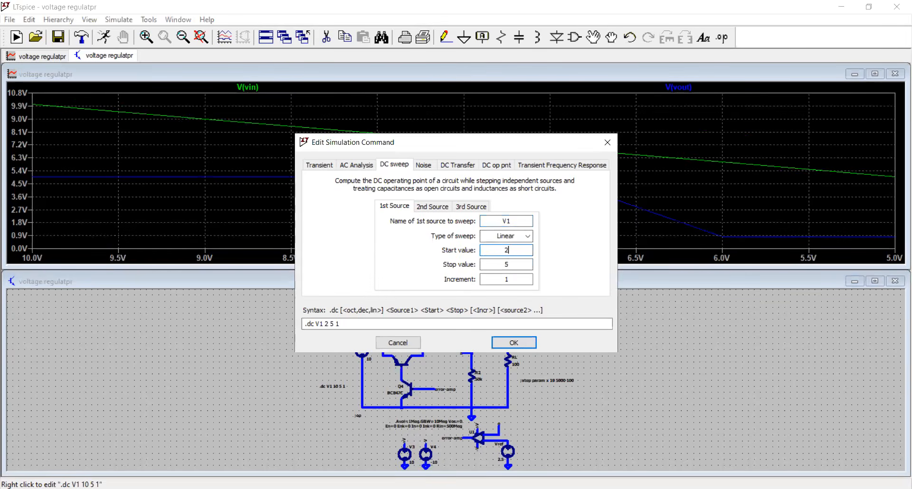
text(0)
click(514, 344)
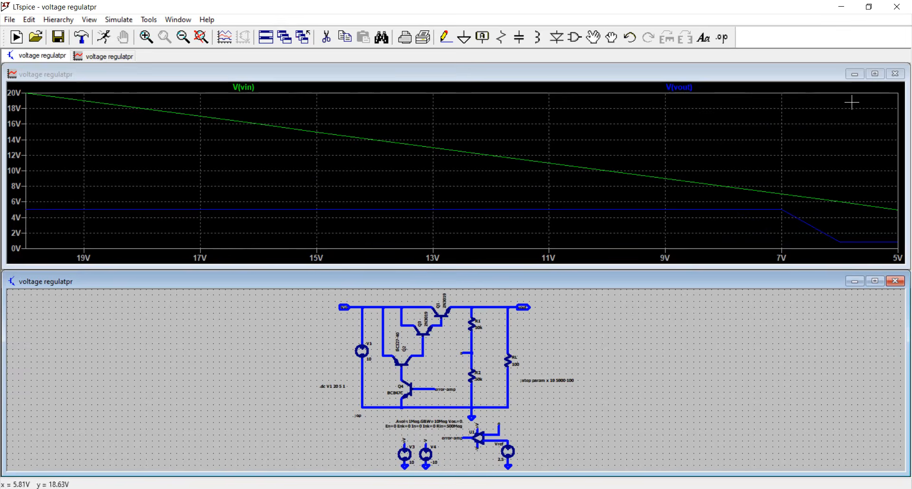
Step: Close the waveform plot, maximize the schematic and disable the .dc V1 20 5 1 directive with a leading semicolon
click(897, 75)
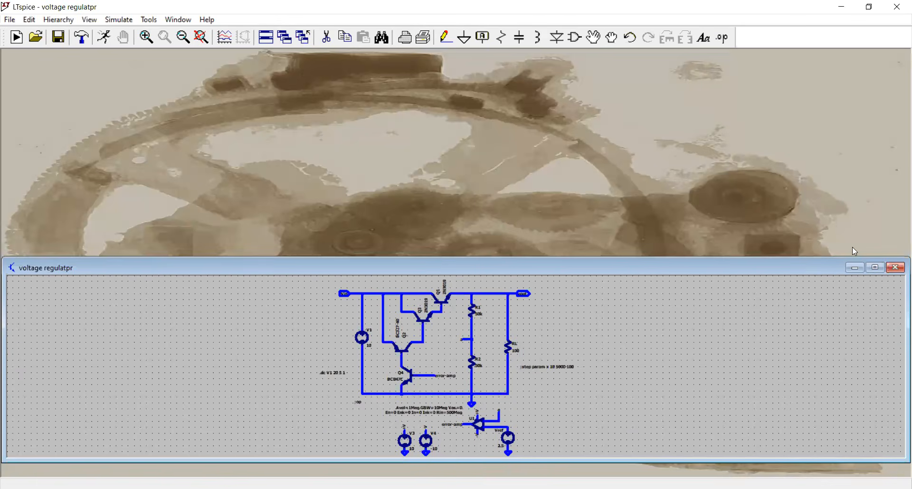
click(876, 268)
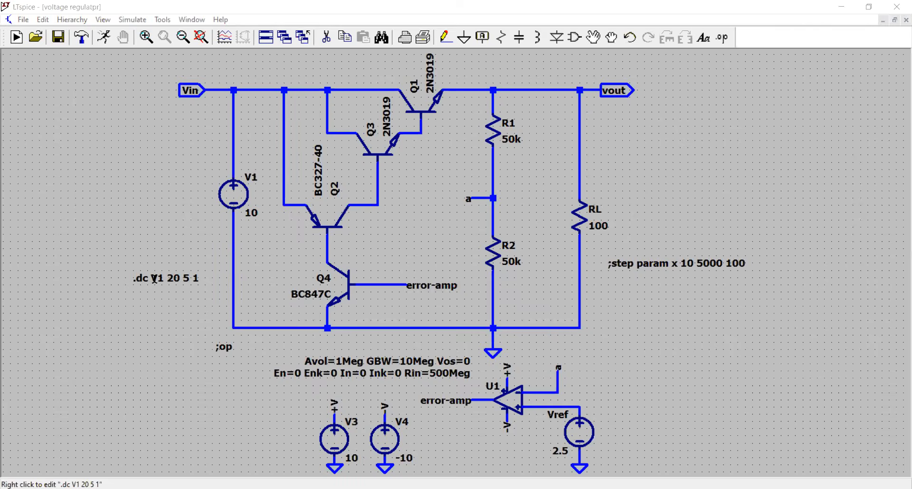
right_click(155, 279)
click(306, 324)
text(;.dc V1 20 5 1)
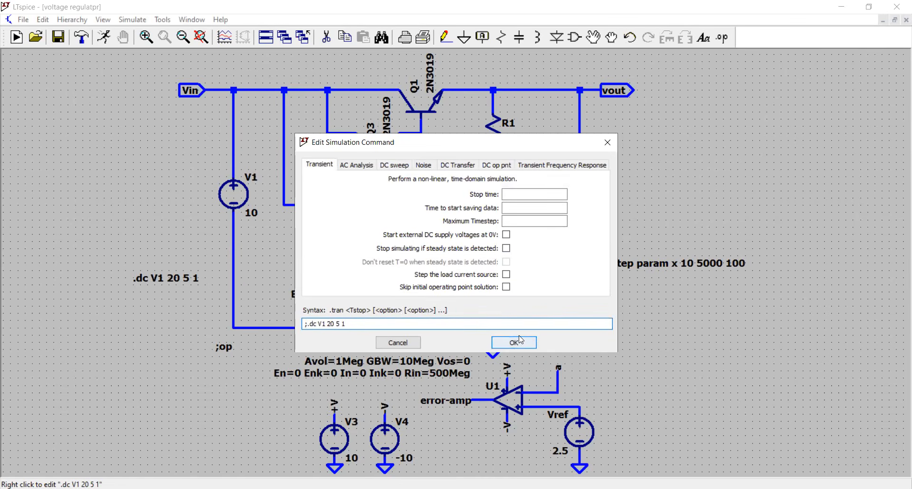
key(Return)
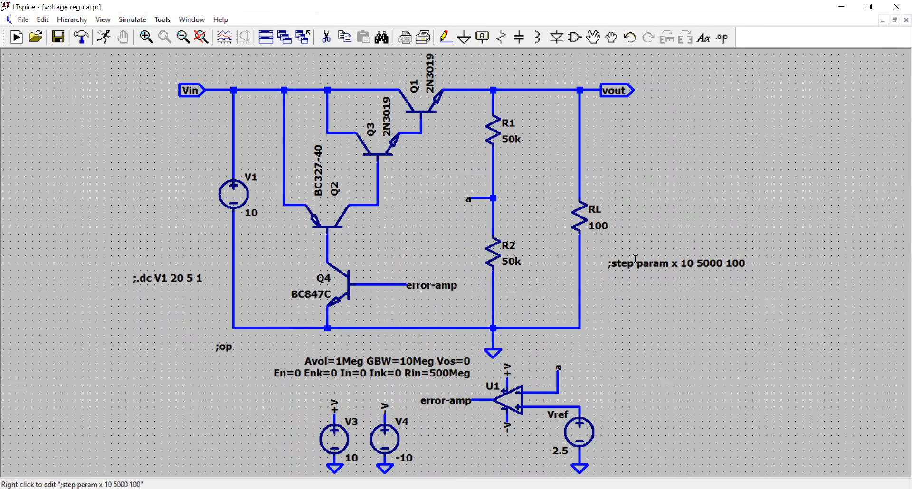
Step: Remove the leading semicolon from the step param x directive beside RL
click(327, 253)
key(BackSpace)
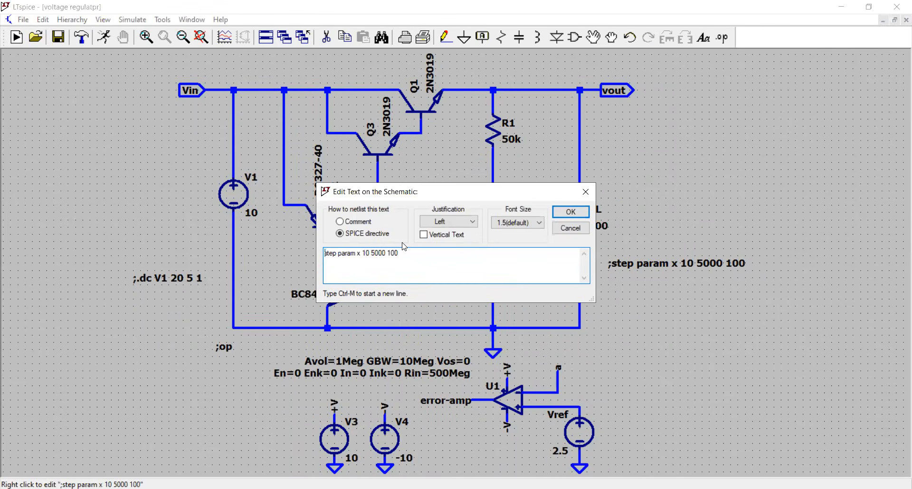
click(561, 215)
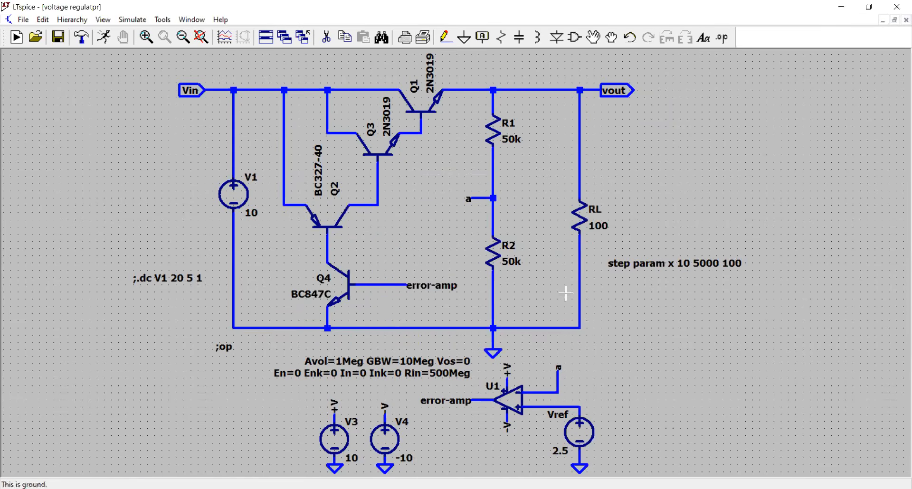
Step: Change the step param x directive to run from 10 to 100 in increments of 10
right_click(701, 261)
click(379, 253)
double_click(393, 253)
shift+click(373, 255)
key(BackSpace)
text(100)
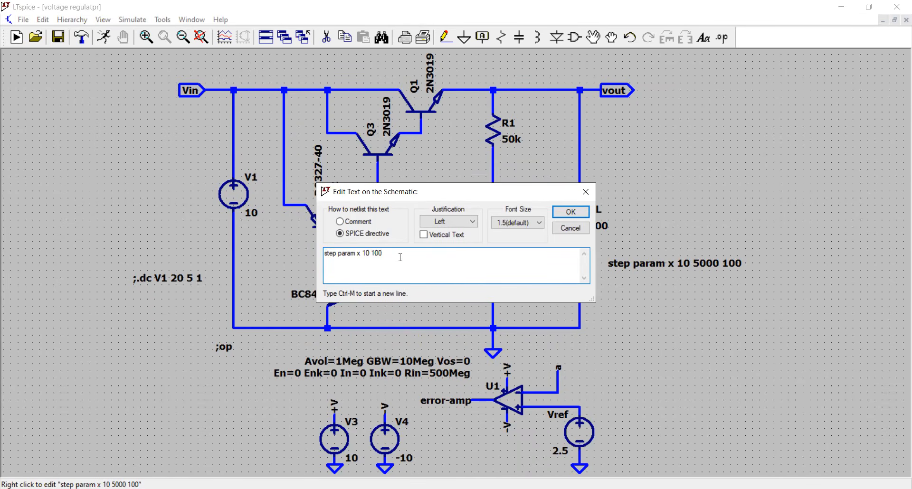
text( 10)
click(572, 212)
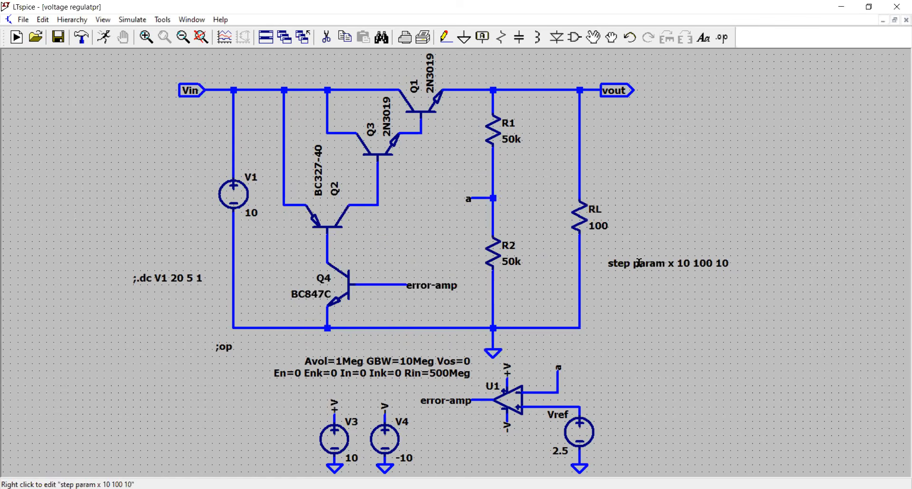
right_click(639, 263)
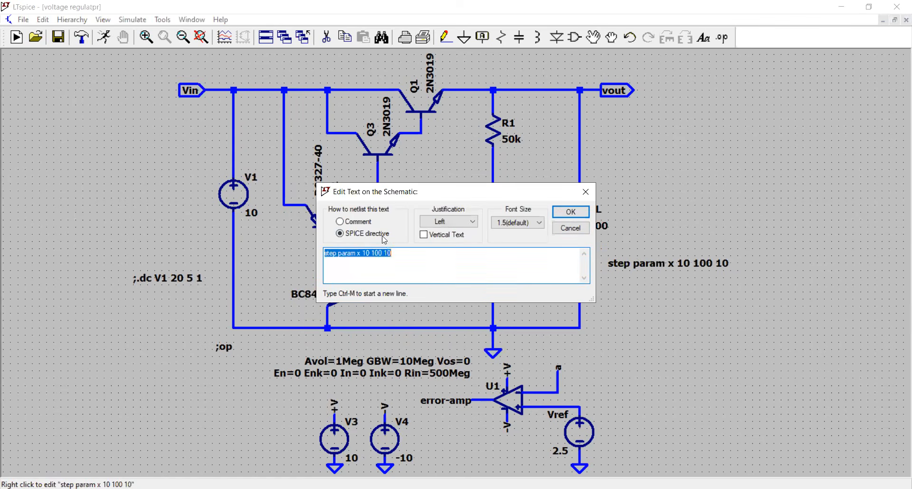
click(569, 230)
right_click(620, 264)
click(574, 215)
click(573, 215)
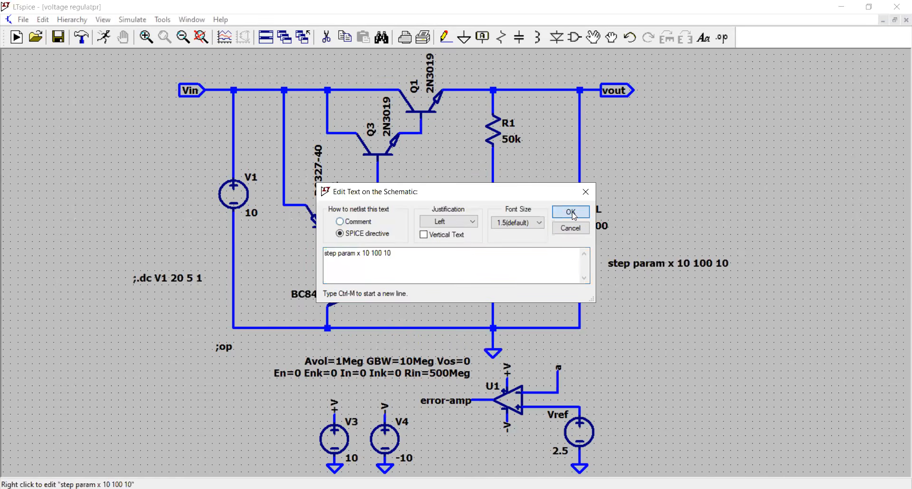
Step: Try to run a DC operating point simulation with a new .op directive, and cancel the run
click(104, 38)
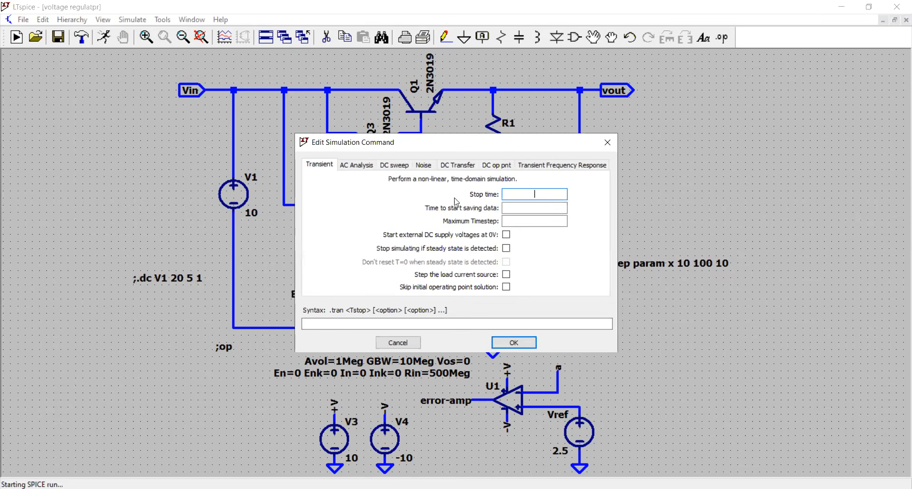
click(503, 167)
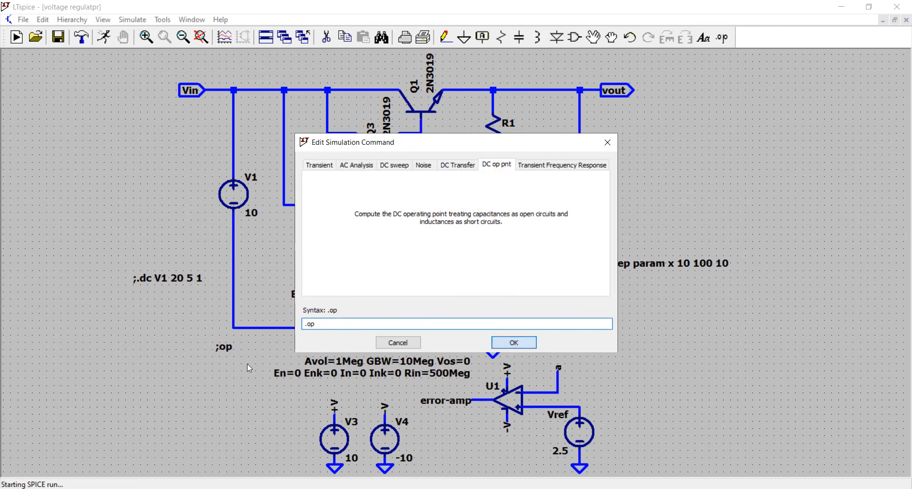
click(510, 344)
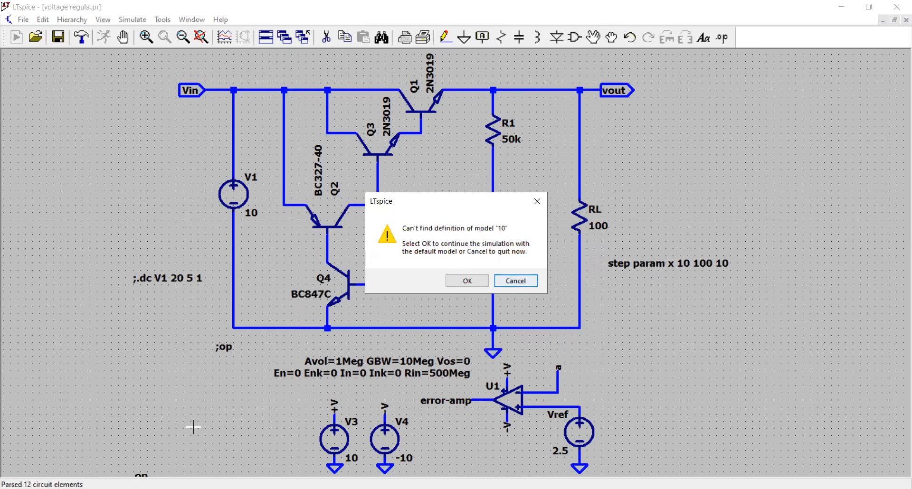
click(521, 286)
click(335, 38)
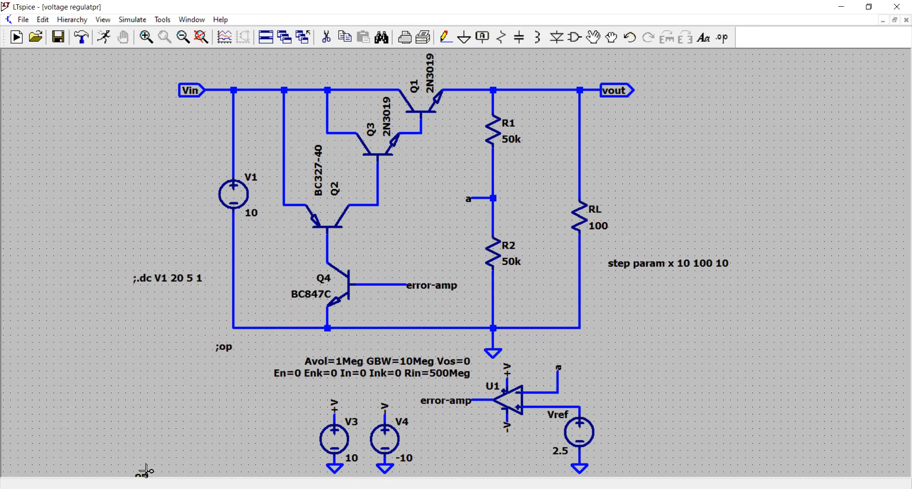
Step: Remove the leading semicolon from the op text below V1
right_click(220, 347)
click(371, 266)
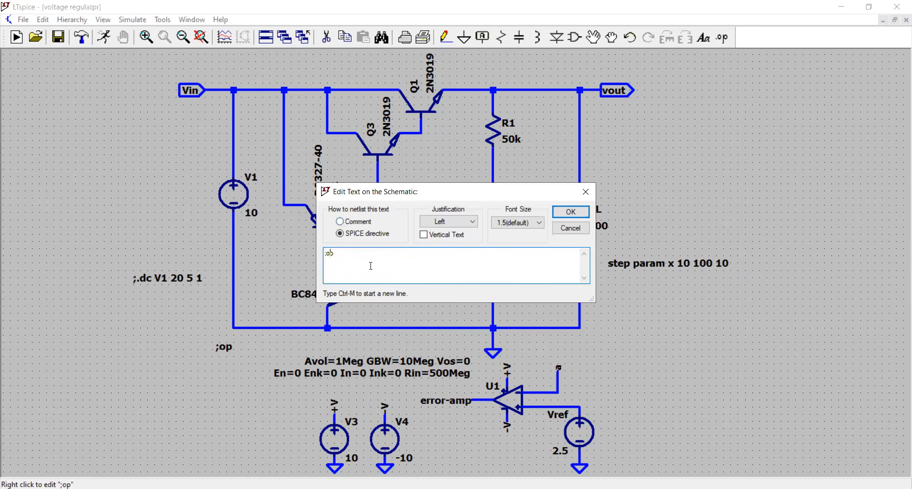
key(BackSpace)
click(568, 212)
click(104, 37)
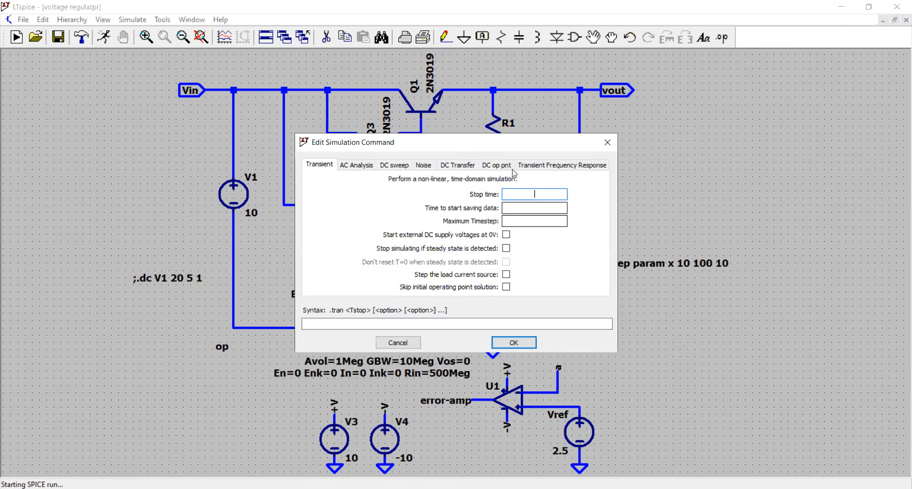
click(505, 166)
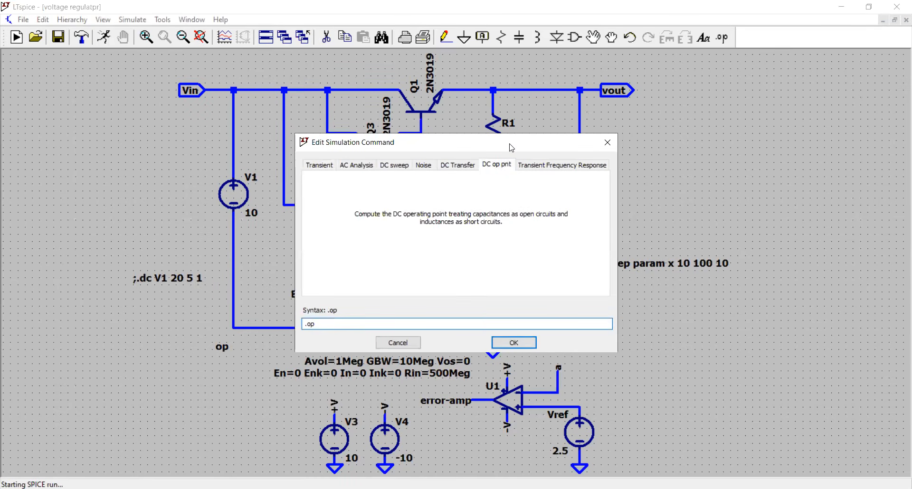
drag(511, 147, 443, 139)
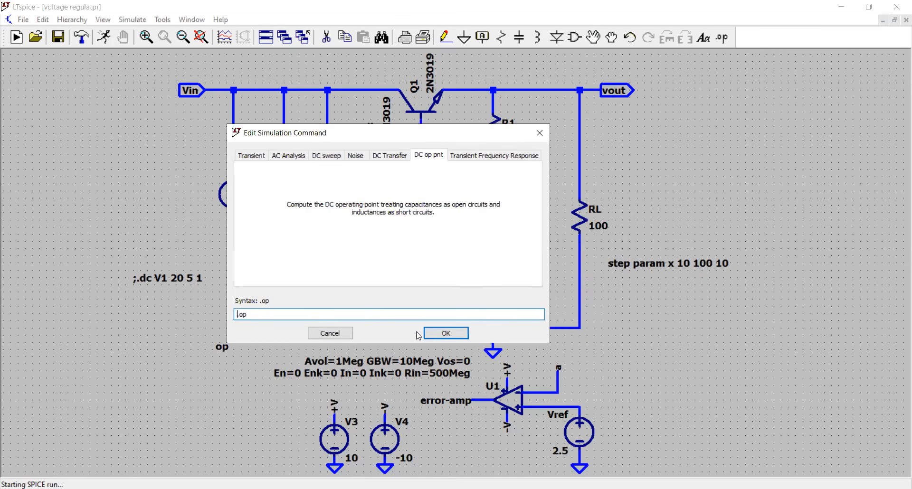
click(345, 337)
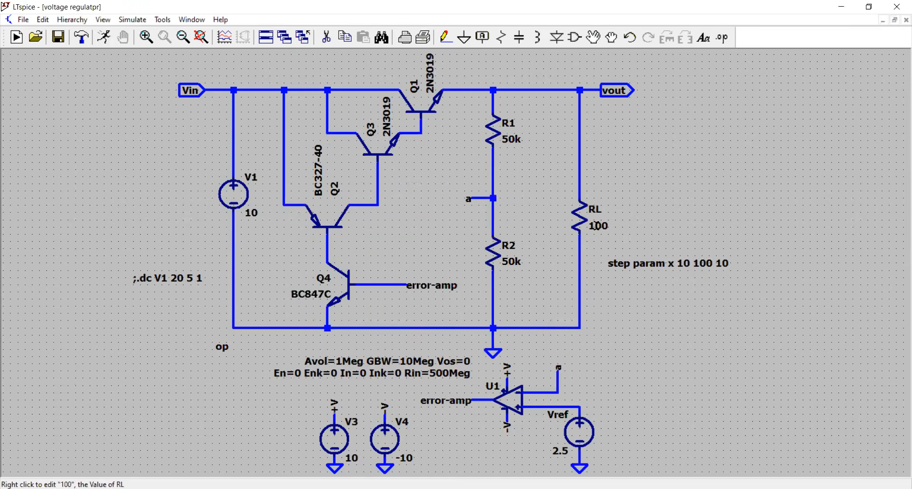
Step: Set RL's value to {x} and plot V(vout) from the stepped DC operating point simulation
right_click(596, 226)
text({x)
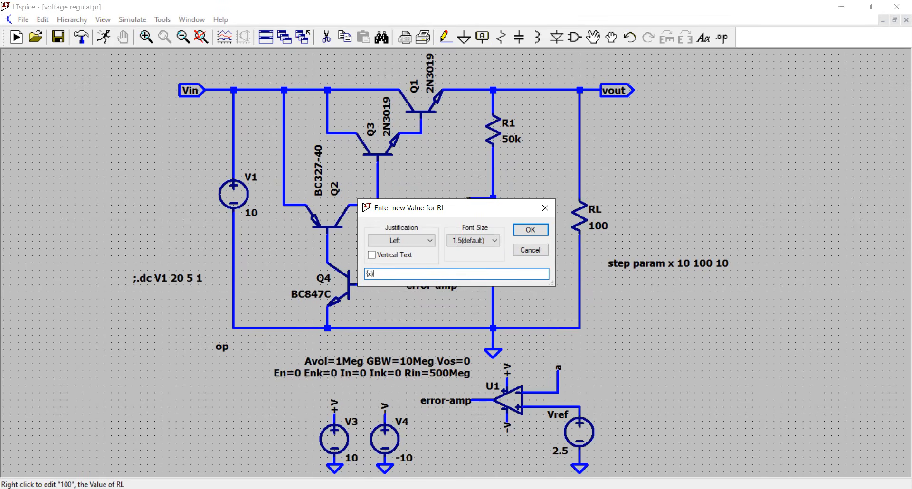
click(530, 230)
click(104, 37)
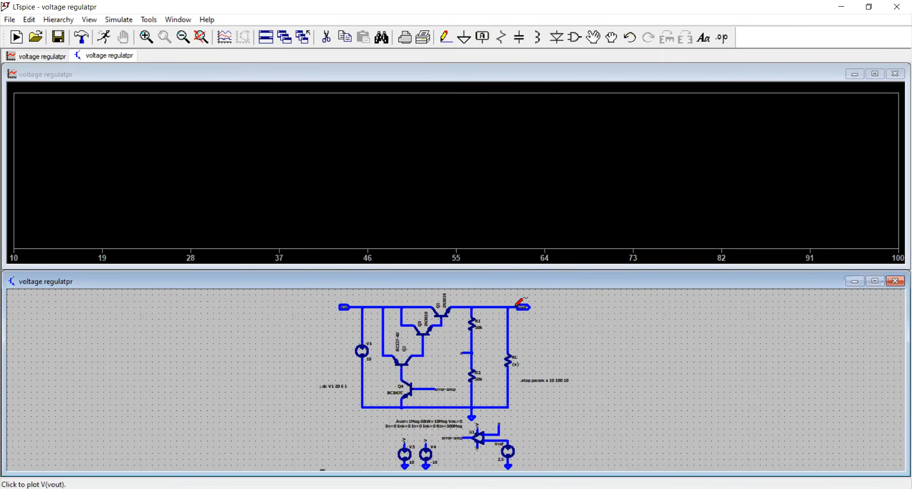
click(518, 305)
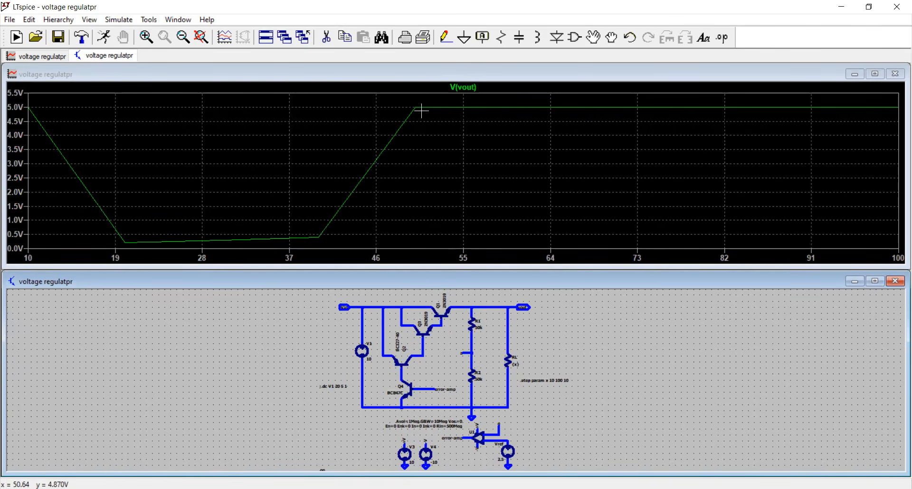
Step: Examine the corner of the V(vout) curve near x = 50 up close and restore the full plot range
drag(420, 110, 409, 97)
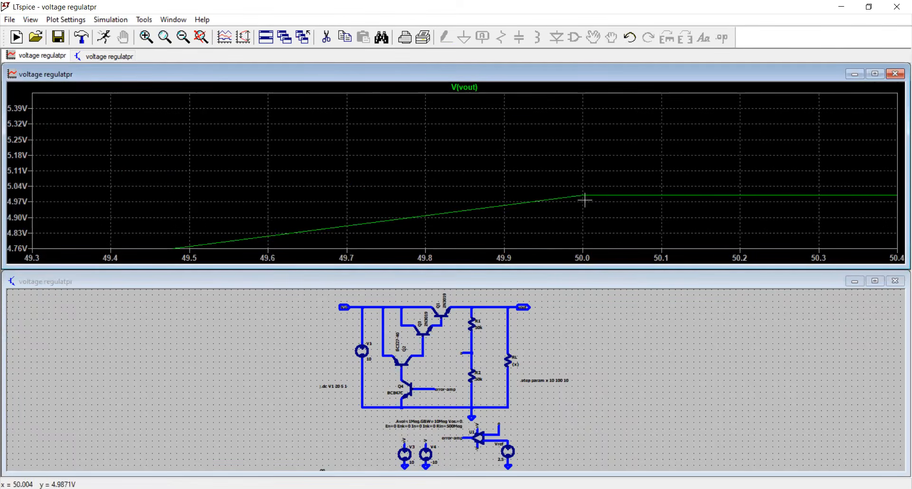
right_click(472, 140)
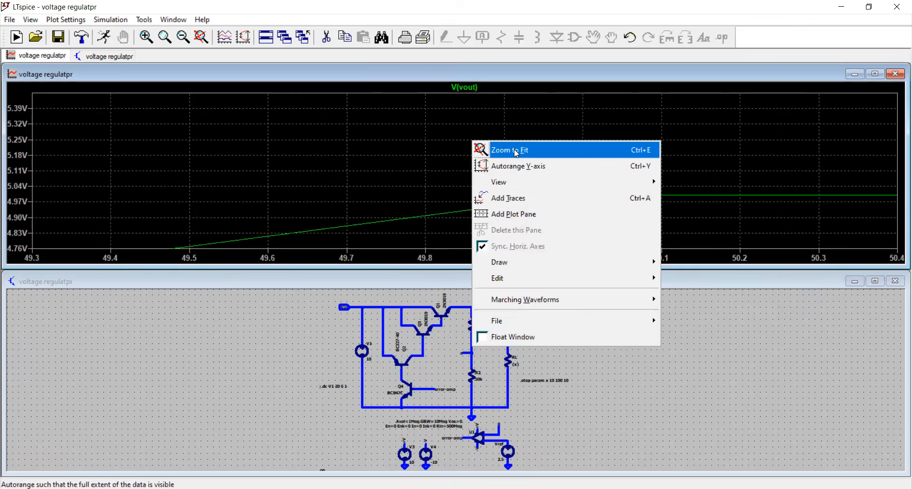
click(515, 150)
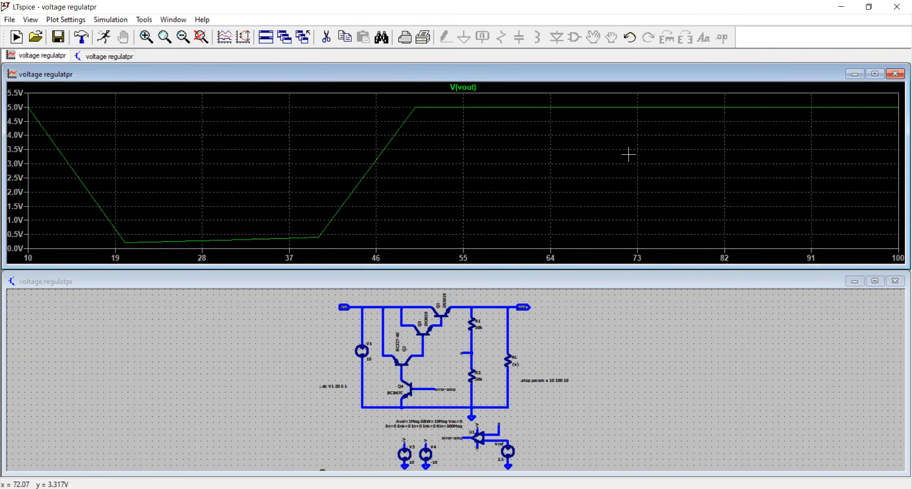
right_click(563, 343)
click(552, 336)
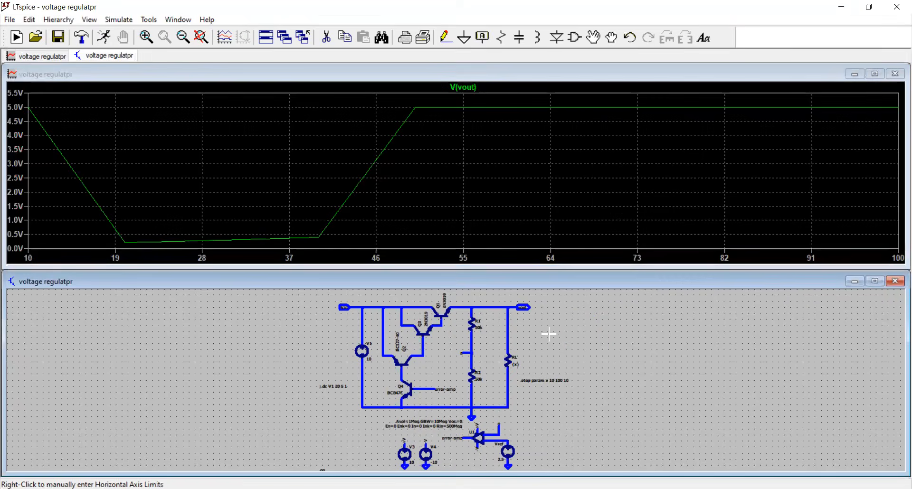
click(178, 19)
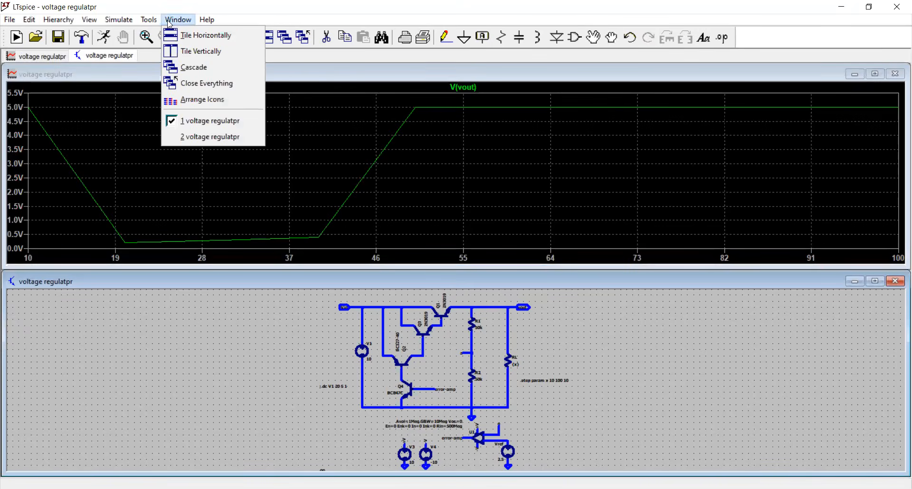
click(142, 21)
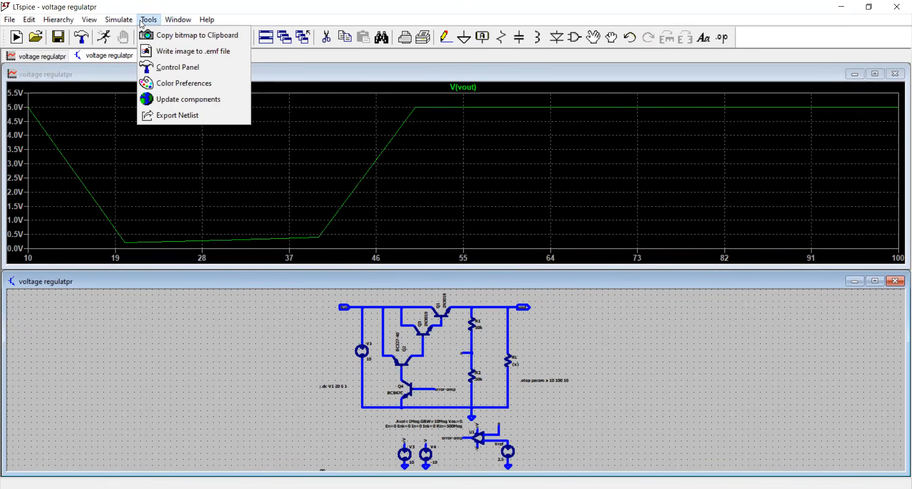
mouse_move(174, 20)
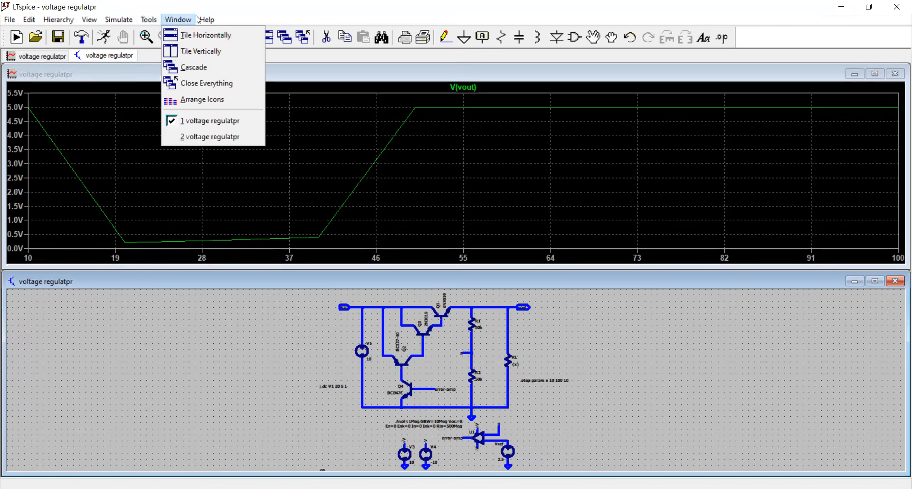
Step: Review the simulation command and accept the DC operating point analysis with .op
mouse_move(118, 20)
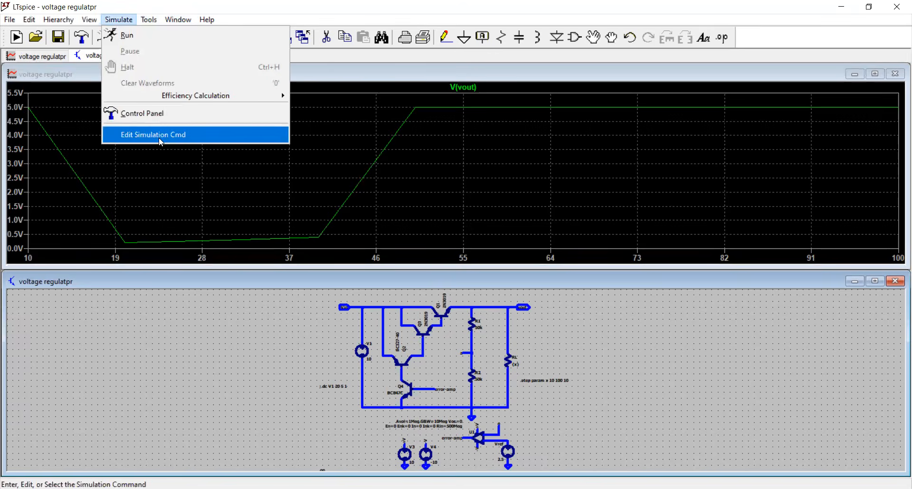
key(Return)
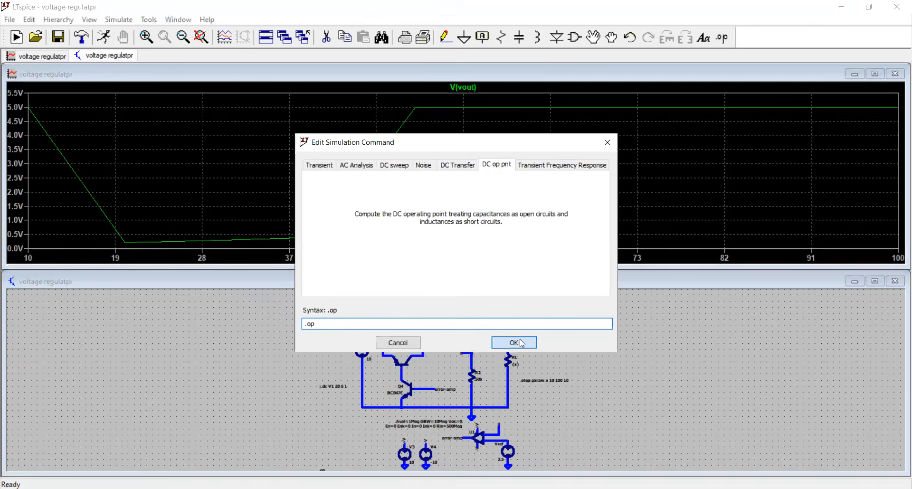
click(522, 343)
Step: Examine the bipolar transistor operating points in the SPICE error log, and close the log and the V(vout) waveform window
click(89, 20)
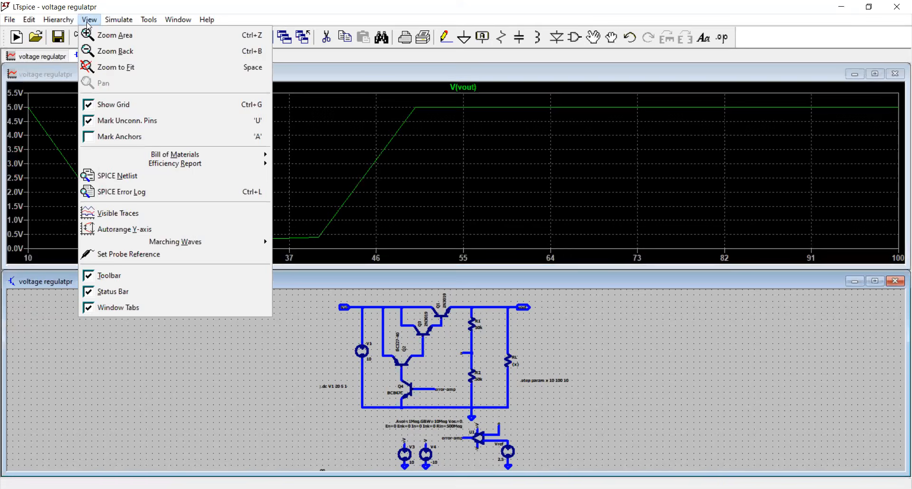
click(150, 192)
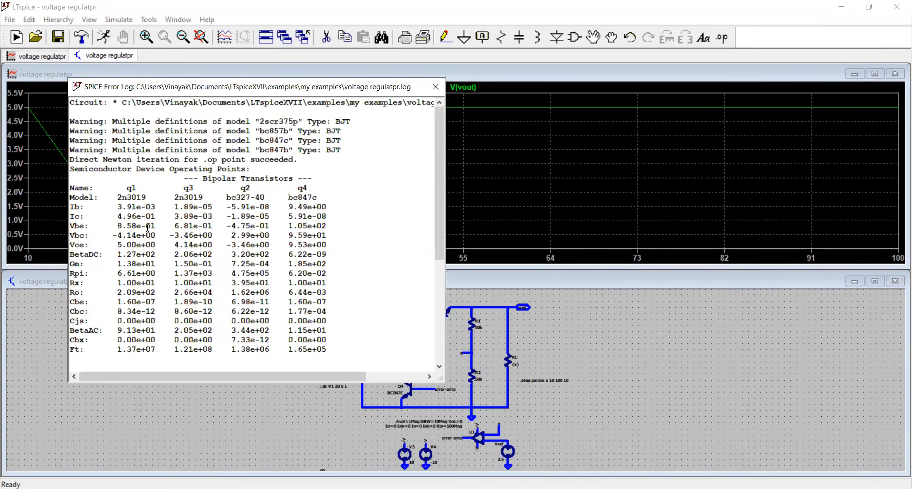
scroll(143, 209, down, 2)
scroll(157, 233, up, 1)
scroll(196, 249, down, 3)
scroll(196, 249, down, 3)
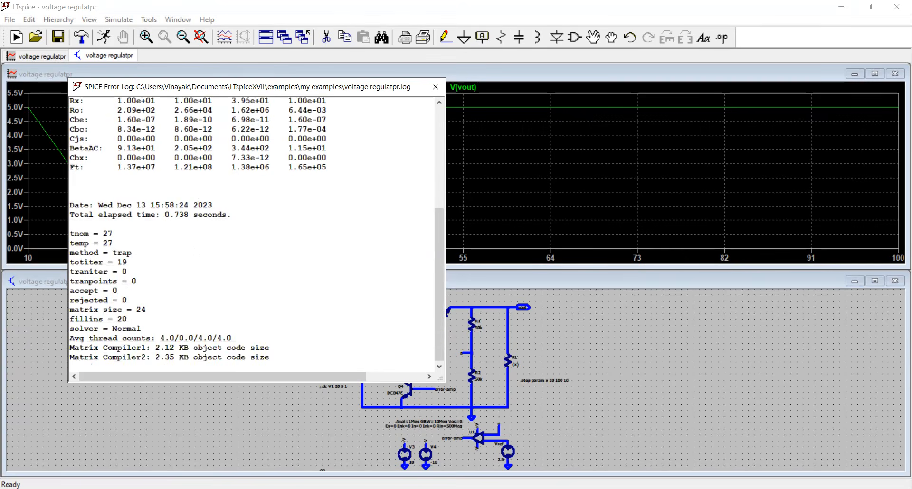
scroll(185, 244, up, 2)
scroll(356, 231, up, 5)
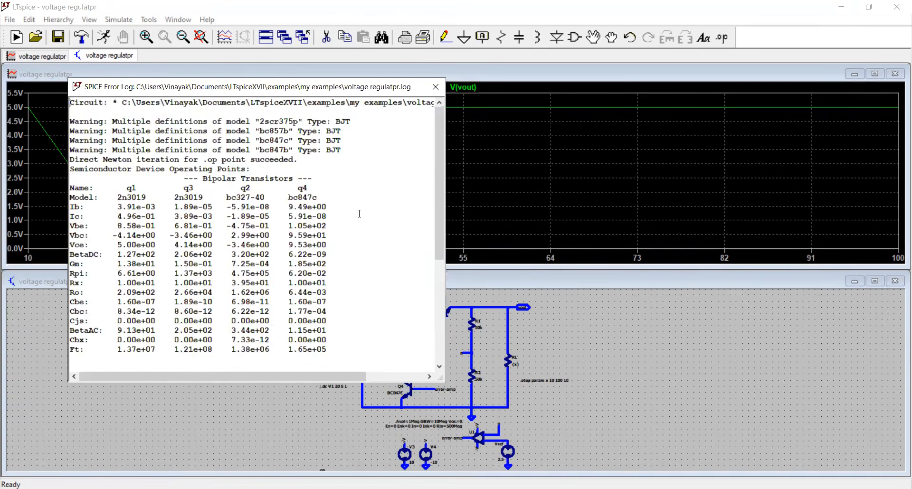
click(435, 87)
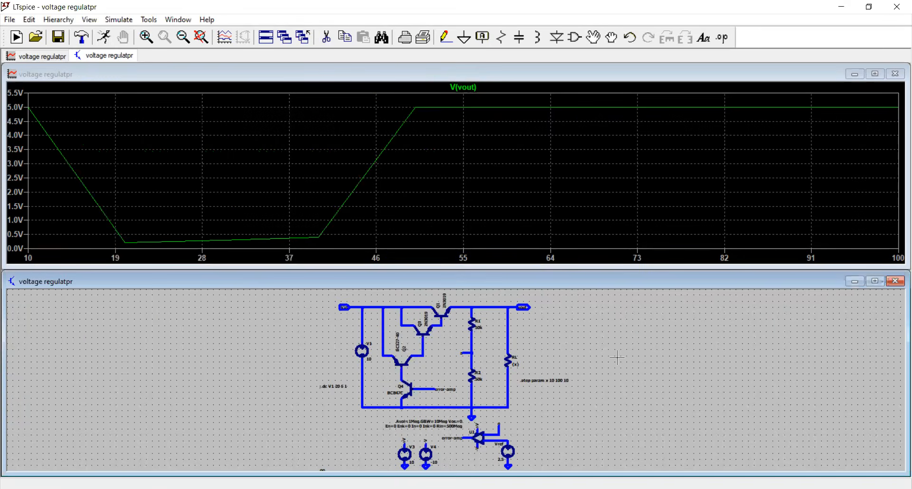
click(895, 73)
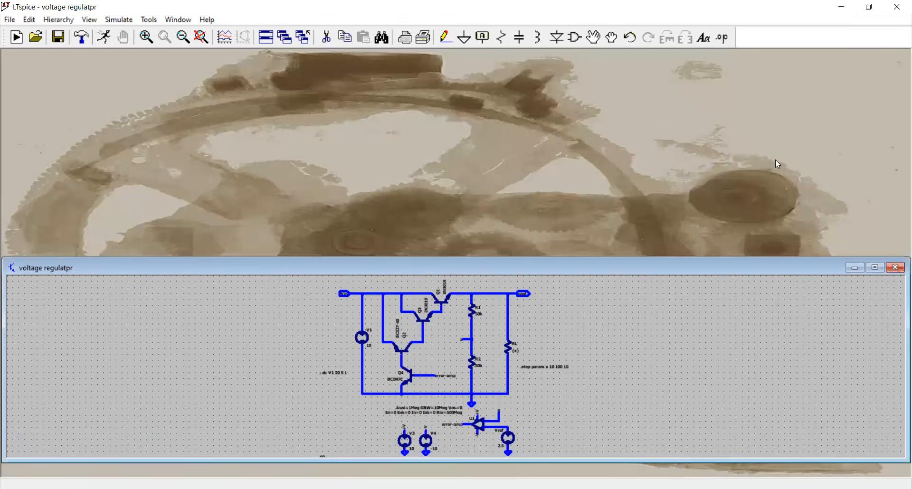